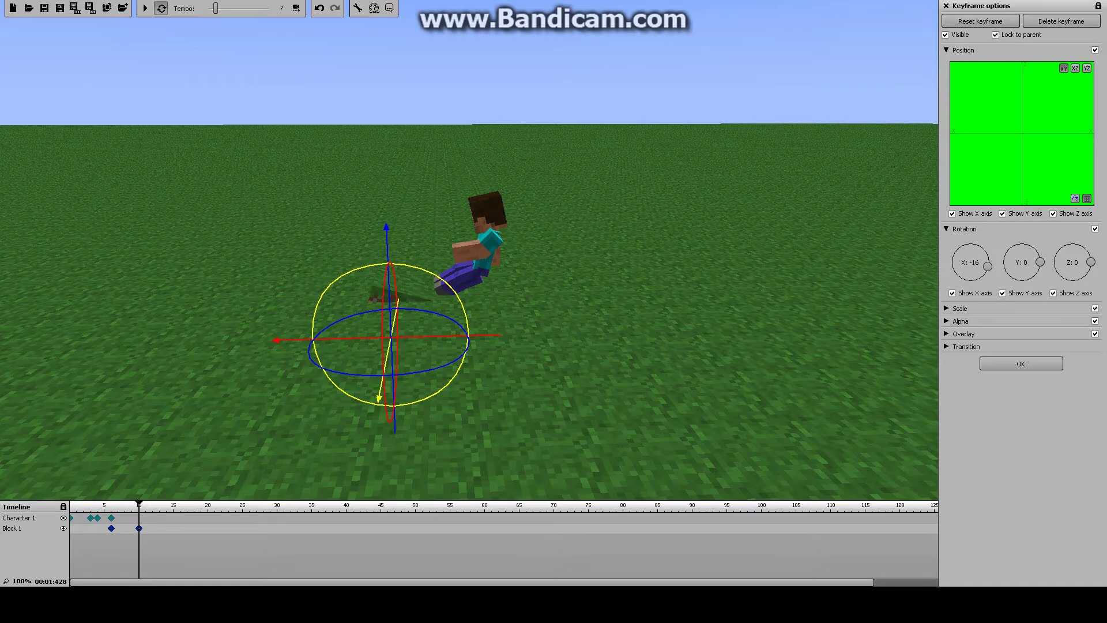
# Add a second grass block to the animation and create its first keyframe at frame 7
pyautogui.click(1021, 363)
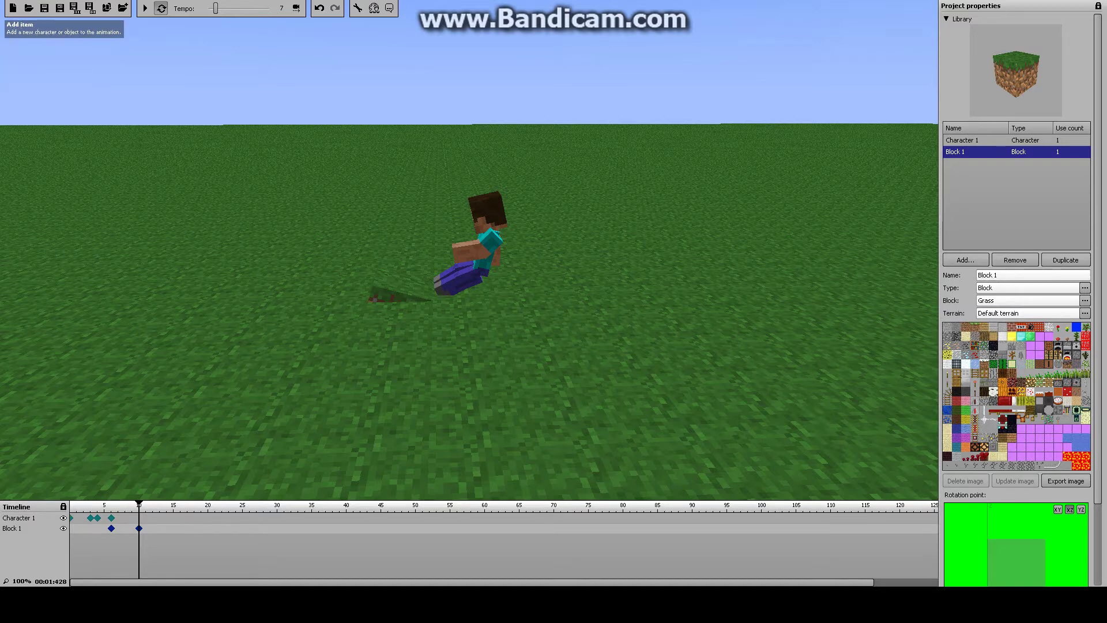
pyautogui.click(965, 260)
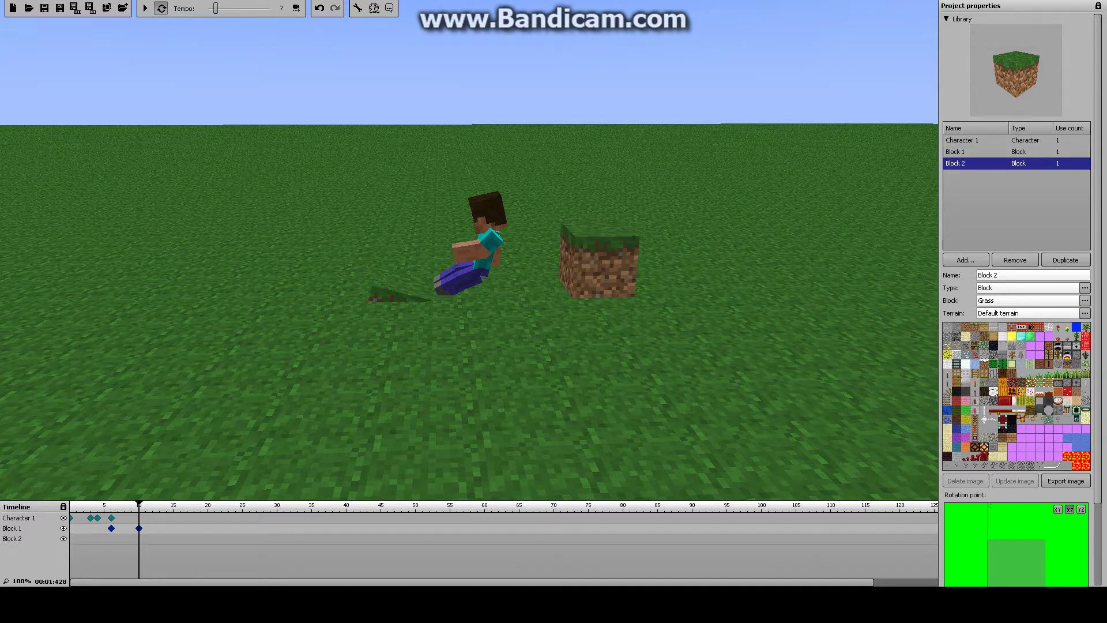
pyautogui.click(118, 538)
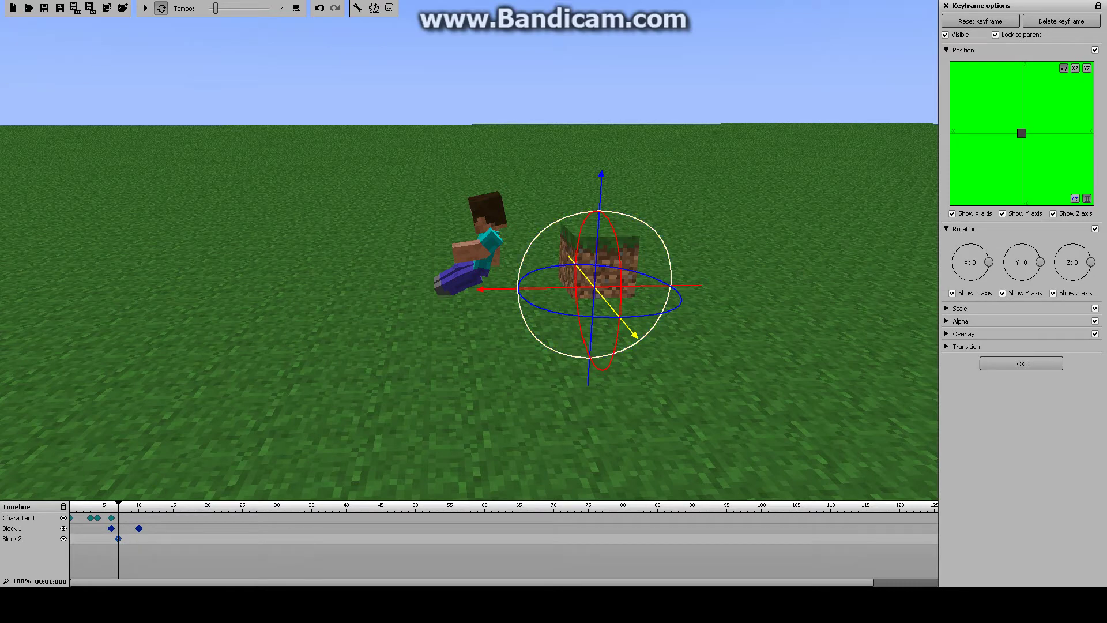
# Sink Block 2 below the ground at frame 7 and line it up just beyond Block 1, with an X rotation of 1
pyautogui.moveTo(600, 191); pyautogui.dragTo(597, 254)
pyautogui.moveTo(499, 350); pyautogui.dragTo(425, 352)
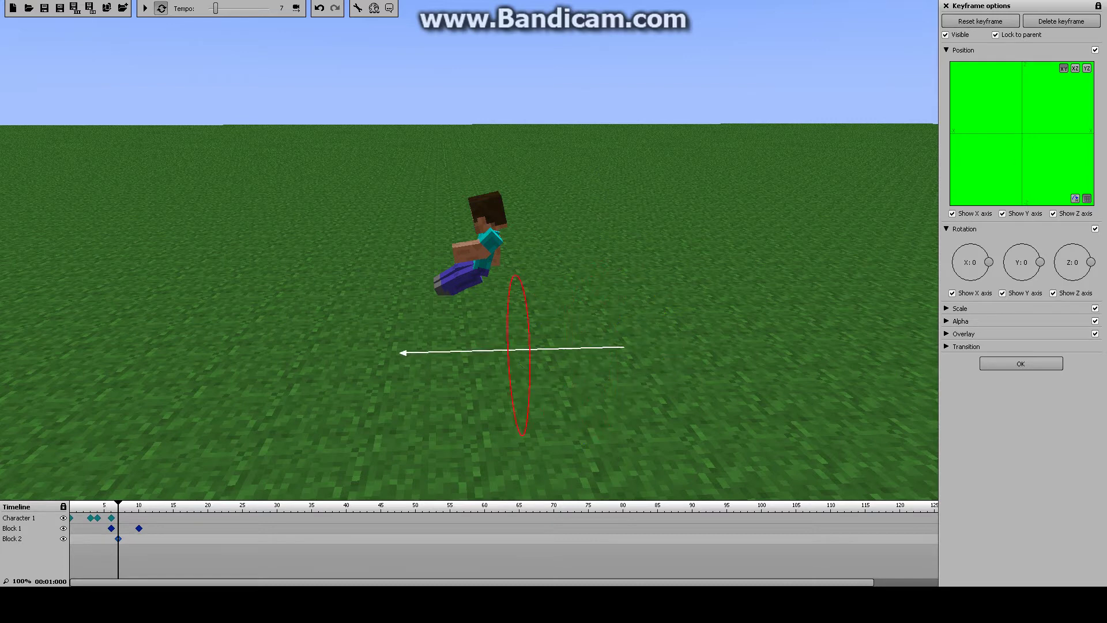
pyautogui.moveTo(402, 289); pyautogui.dragTo(401, 272)
pyautogui.moveTo(352, 334); pyautogui.dragTo(321, 336)
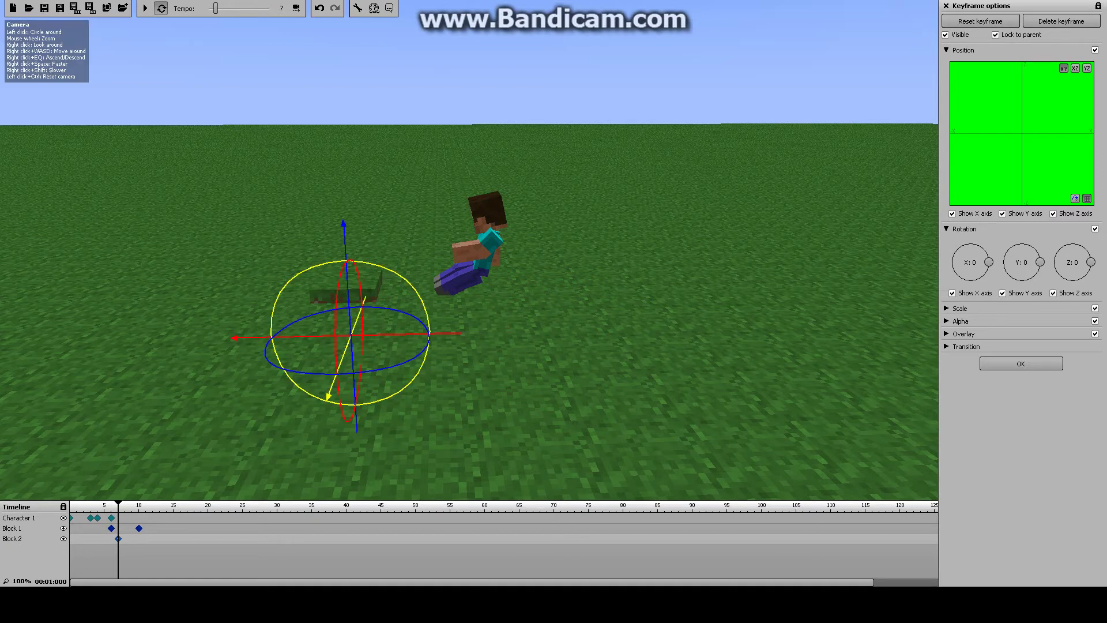
pyautogui.moveTo(346, 267)
pyautogui.mouseDown()
pyautogui.moveTo(346, 258)
pyautogui.moveTo(348, 272)
pyautogui.mouseUp()
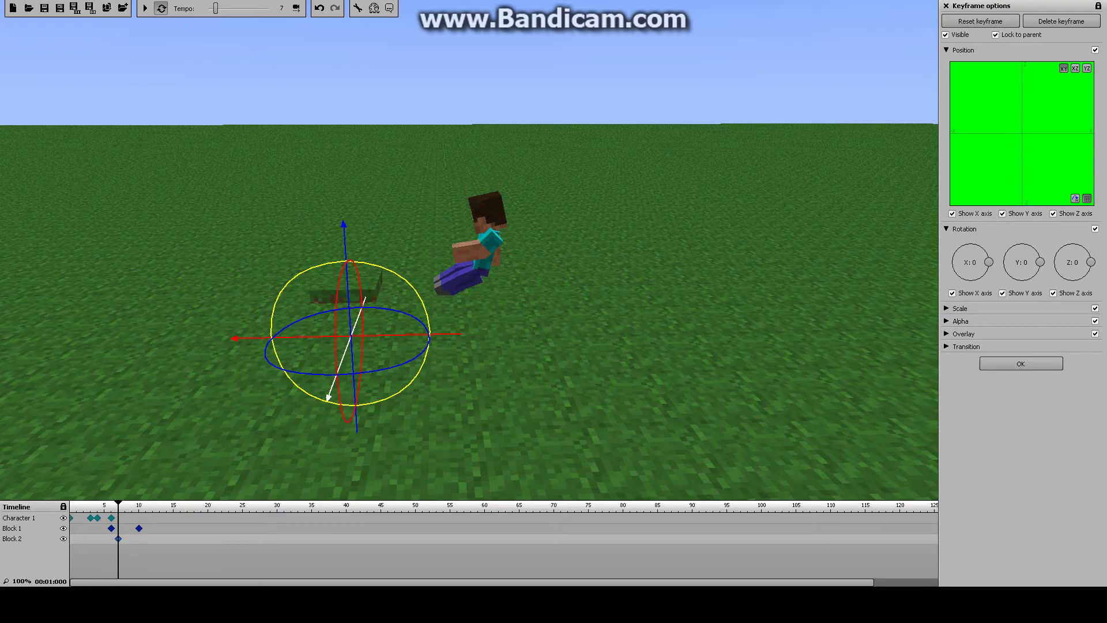
pyautogui.moveTo(346, 265); pyautogui.dragTo(347, 279)
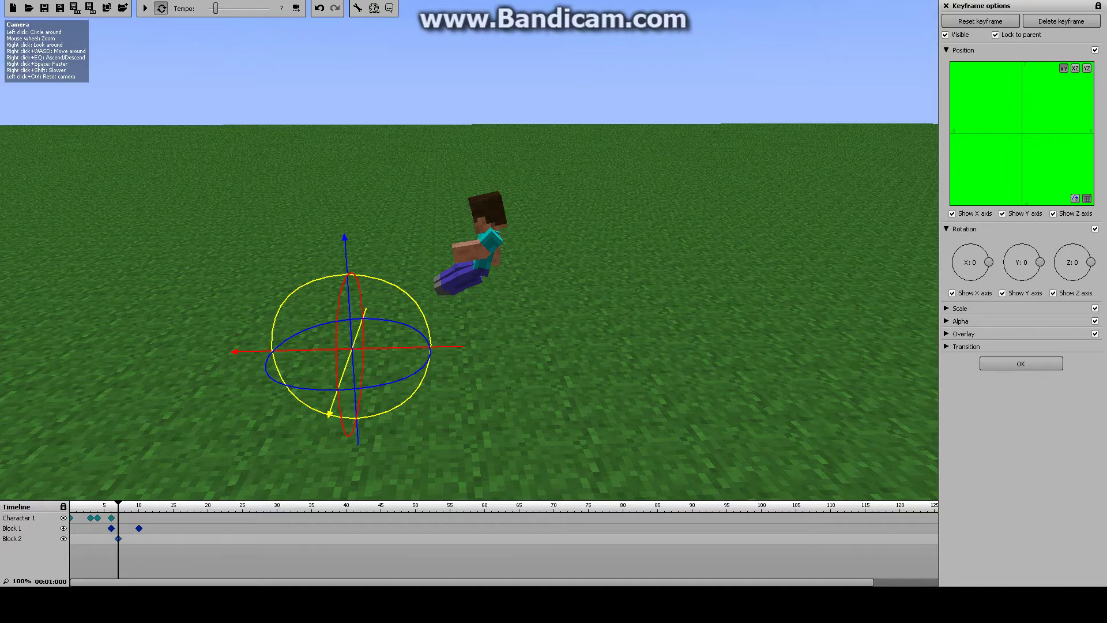
pyautogui.moveTo(345, 245); pyautogui.dragTo(393, 251)
pyautogui.moveTo(266, 354)
pyautogui.mouseDown()
pyautogui.moveTo(256, 355)
pyautogui.moveTo(278, 338)
pyautogui.moveTo(279, 358)
pyautogui.mouseUp()
pyautogui.moveTo(353, 251); pyautogui.dragTo(362, 215)
pyautogui.moveTo(347, 254); pyautogui.dragTo(402, 309)
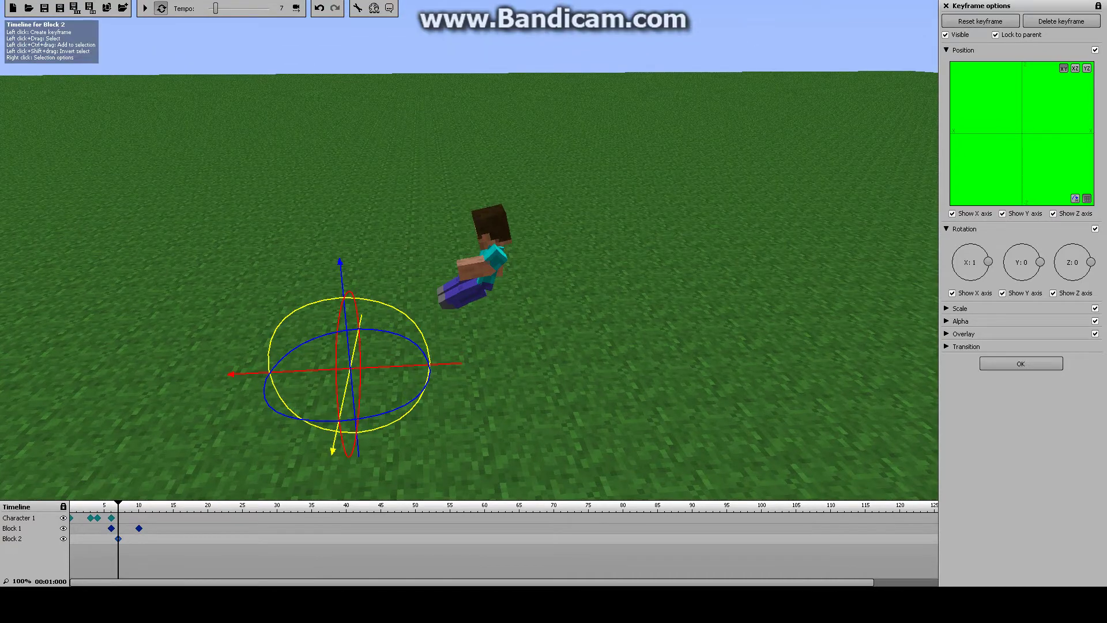
# Create a Block 2 keyframe at frame 11, raising the block slightly with an X rotation of -15, and preview the animation
pyautogui.click(146, 538)
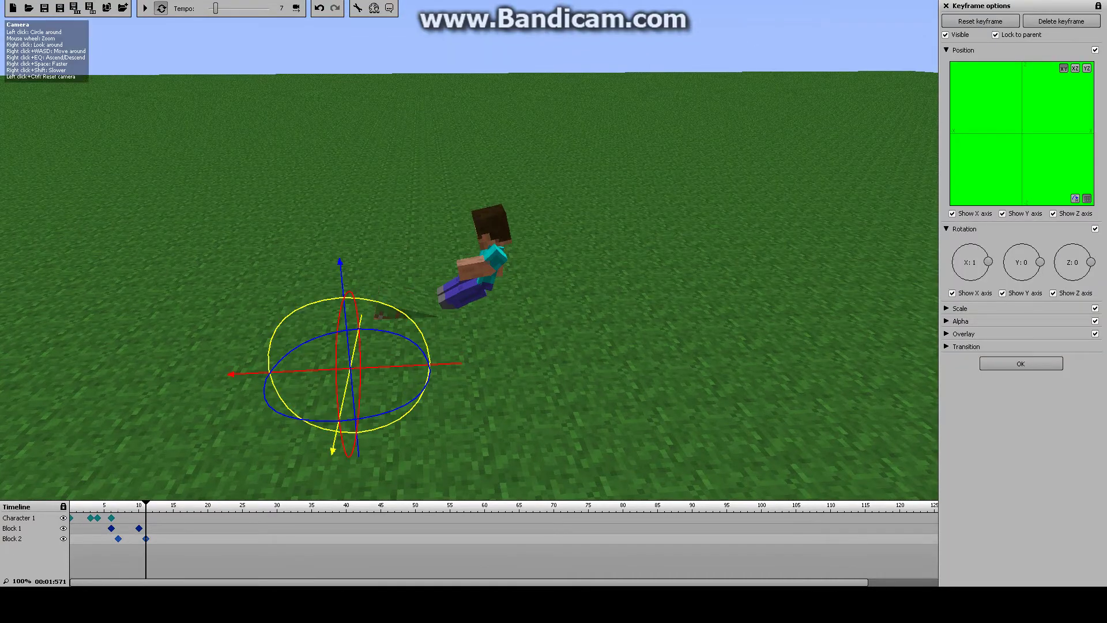
pyautogui.moveTo(340, 272); pyautogui.dragTo(403, 292)
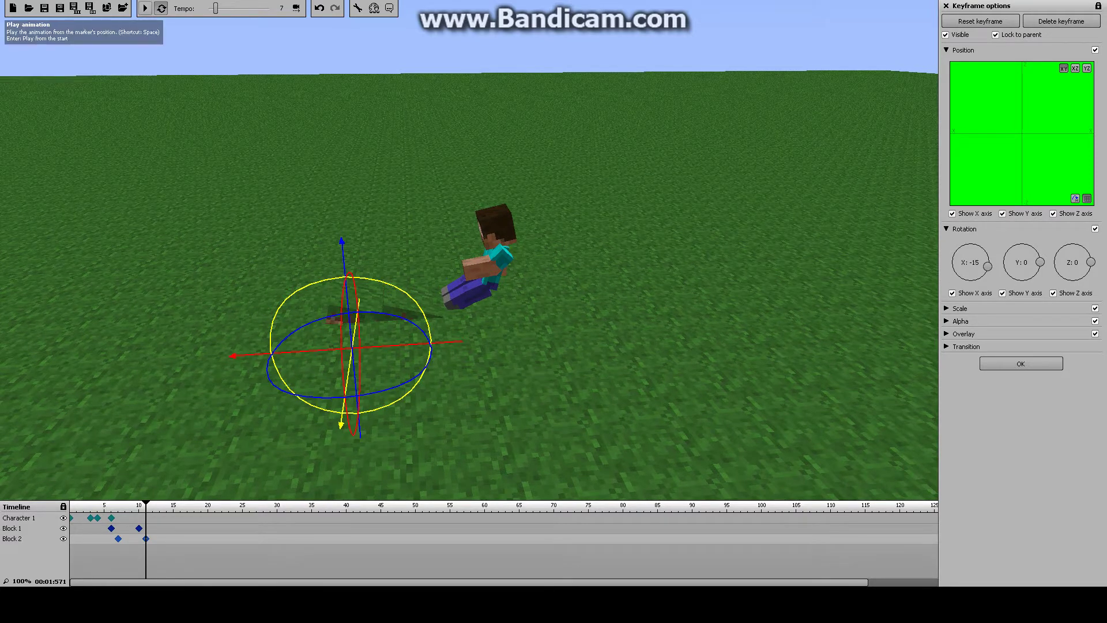
pyautogui.click(145, 8)
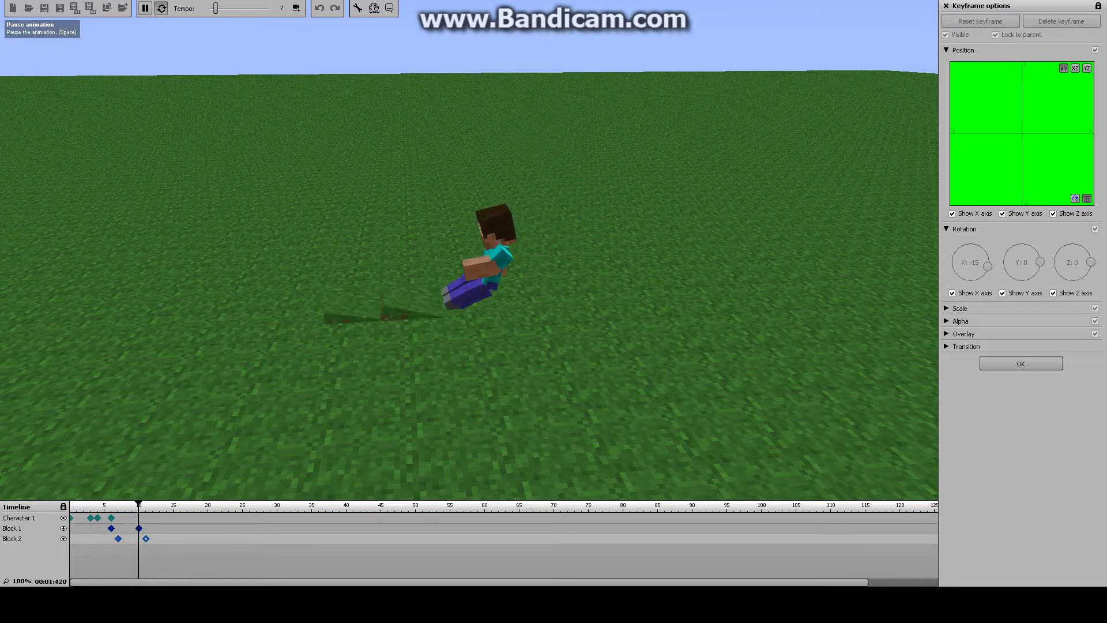
pyautogui.click(145, 8)
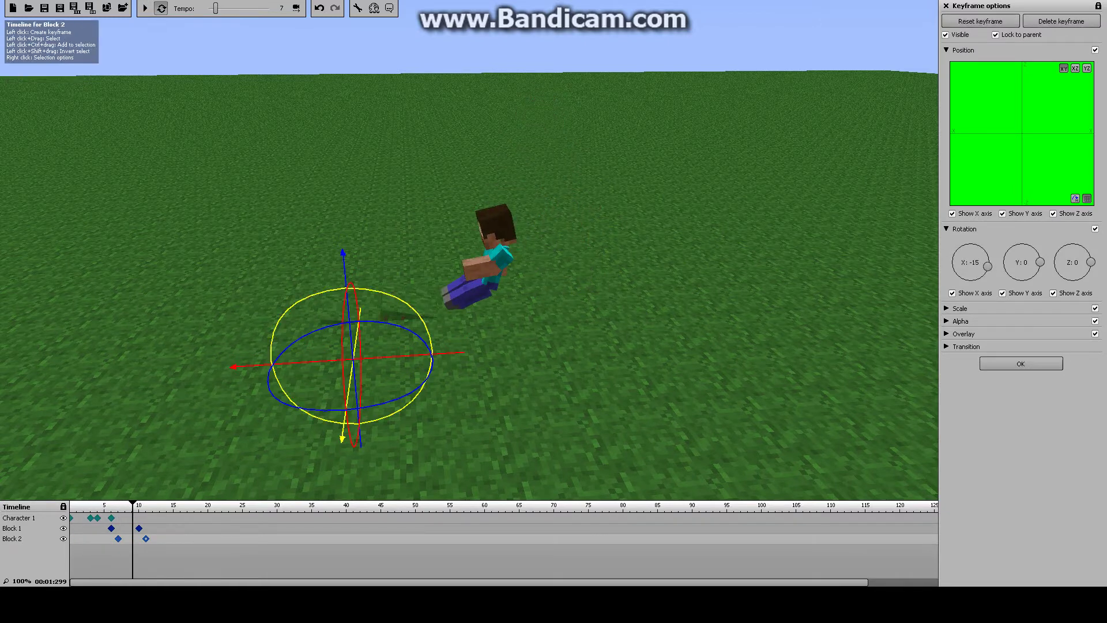
# Add a third grass block to the animation and create its first keyframe at frame 8
pyautogui.click(44, 8)
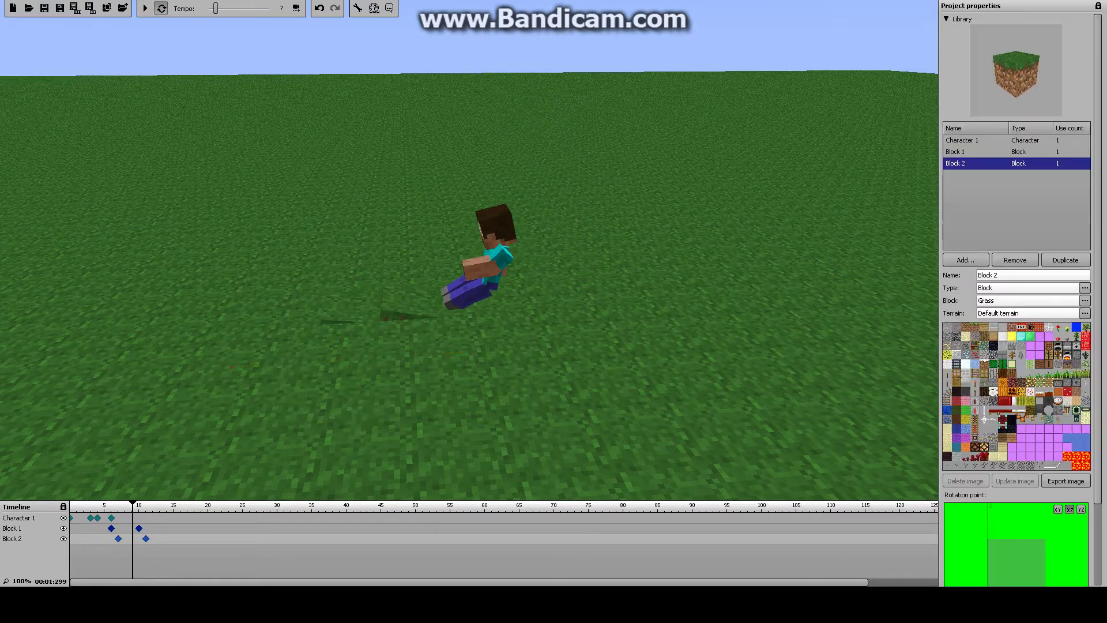
pyautogui.click(965, 259)
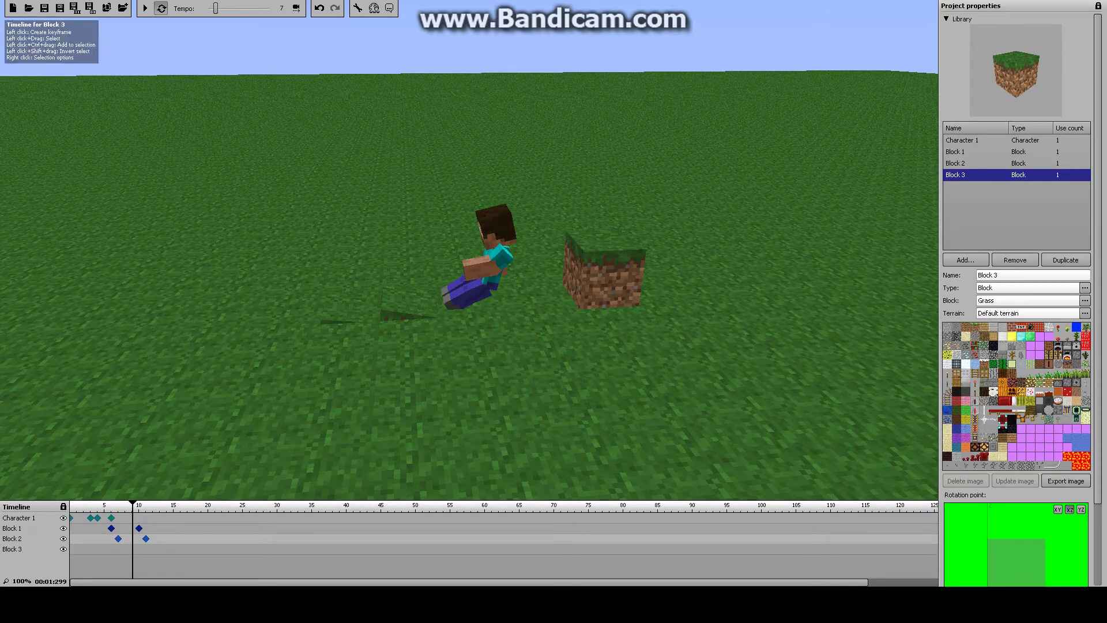
pyautogui.click(126, 549)
# Sink Block 3 below the ground at frame 8 and slide it along the X axis to just beyond Block 2
pyautogui.moveTo(607, 200); pyautogui.dragTo(602, 256)
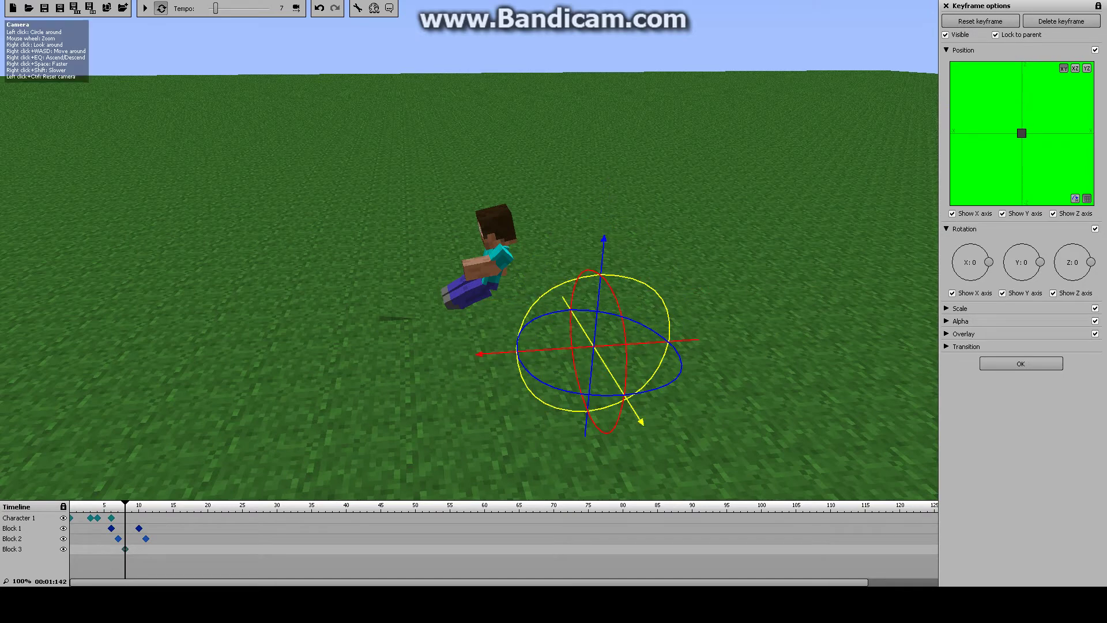
pyautogui.moveTo(530, 350); pyautogui.dragTo(410, 358)
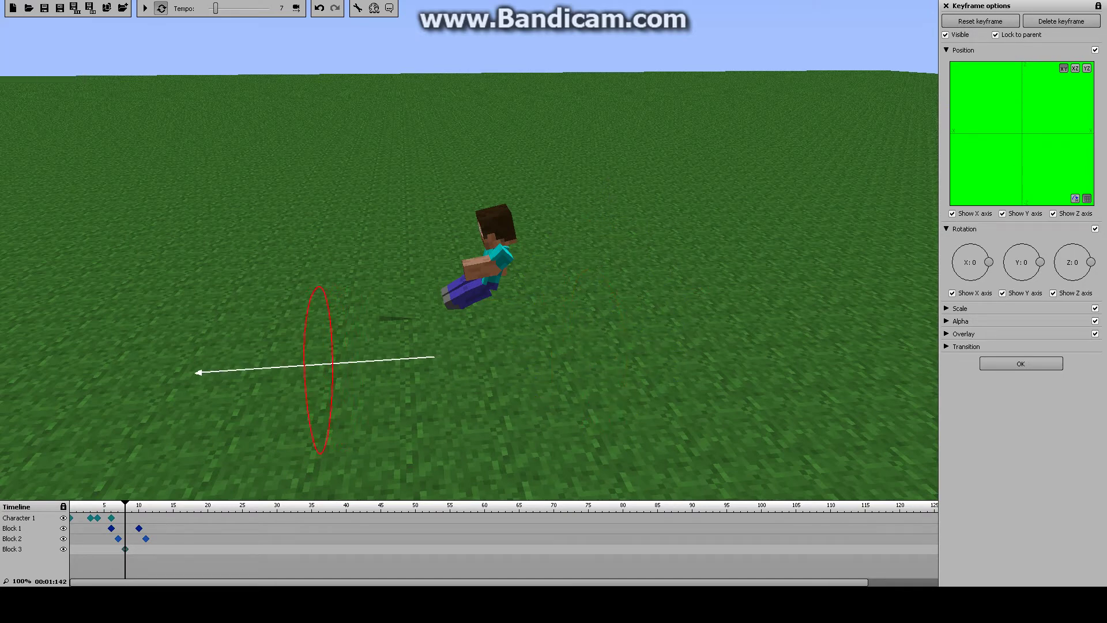
pyautogui.moveTo(289, 289); pyautogui.dragTo(222, 367)
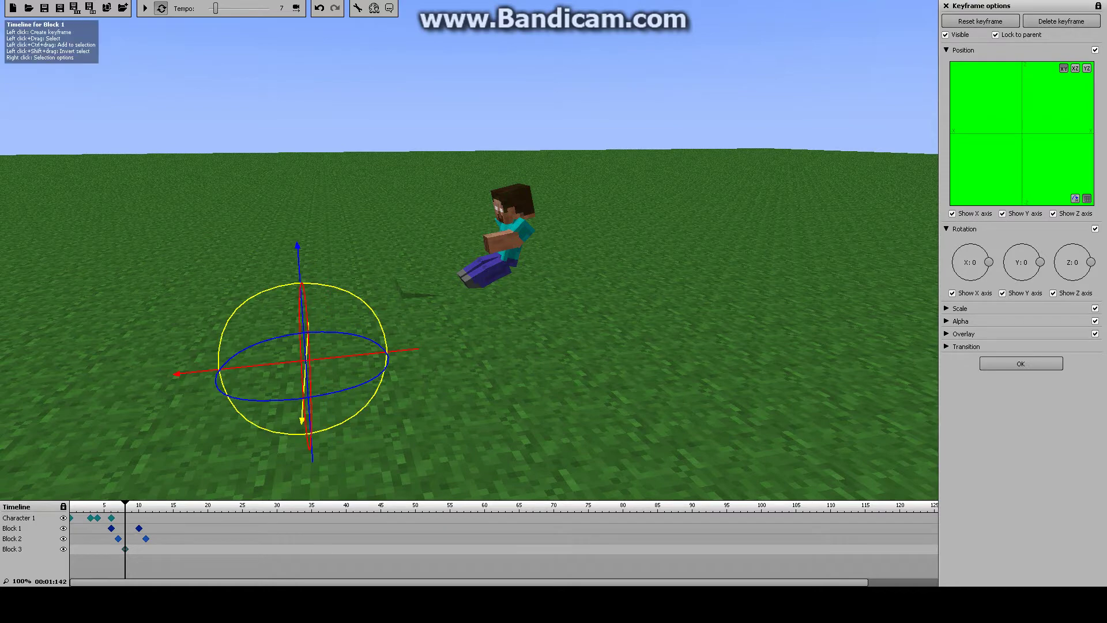
# Create a Block 3 keyframe at frame 12, raising the block slightly with an X rotation of -16, and preview the animation
pyautogui.click(153, 549)
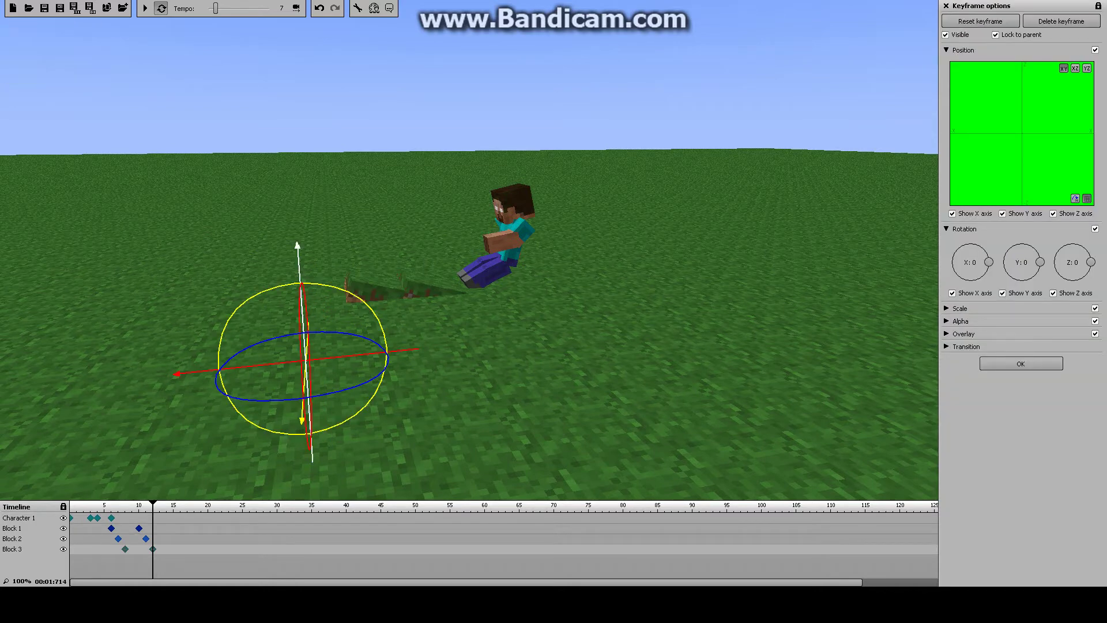
pyautogui.moveTo(298, 277)
pyautogui.mouseDown()
pyautogui.moveTo(297, 249)
pyautogui.moveTo(298, 259)
pyautogui.mouseUp()
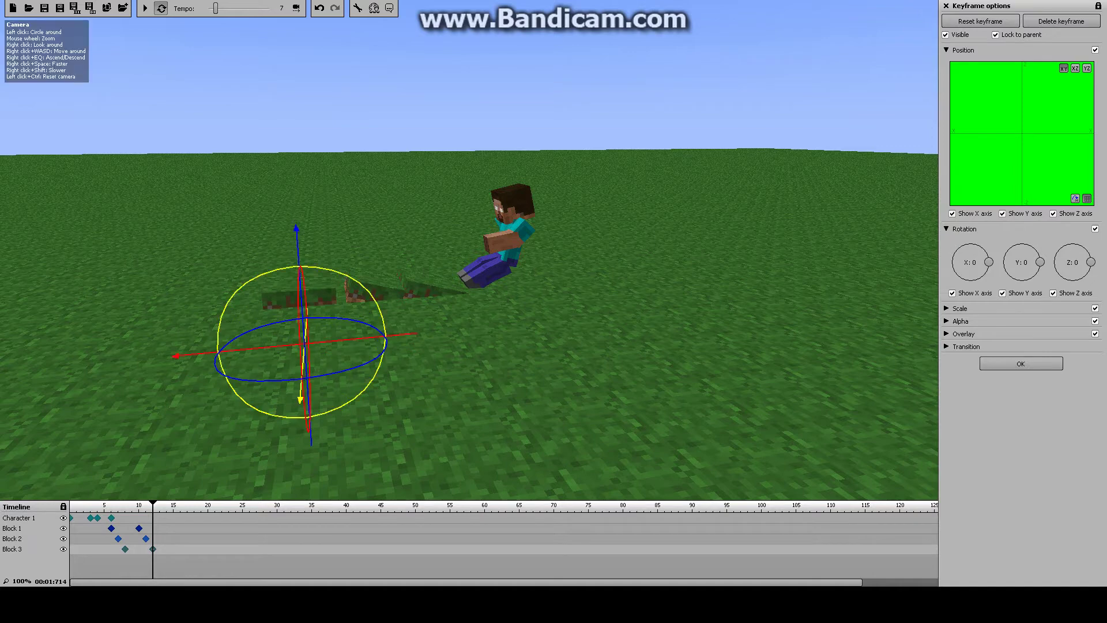
pyautogui.moveTo(354, 392); pyautogui.dragTo(380, 389)
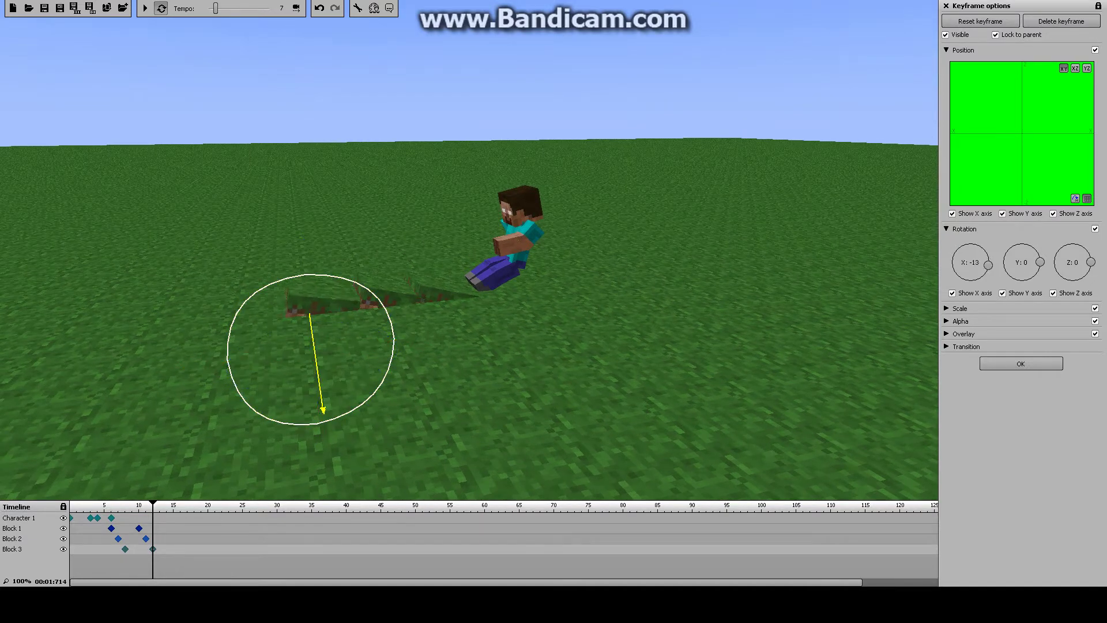
pyautogui.moveTo(323, 412); pyautogui.dragTo(323, 412)
pyautogui.click(145, 8)
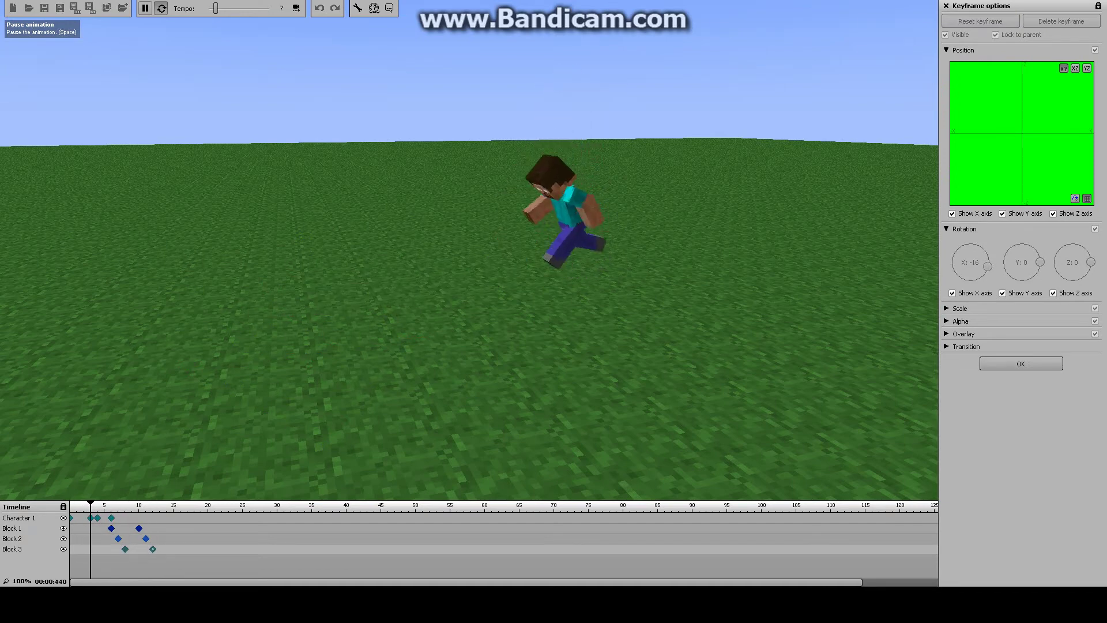
pyautogui.click(145, 8)
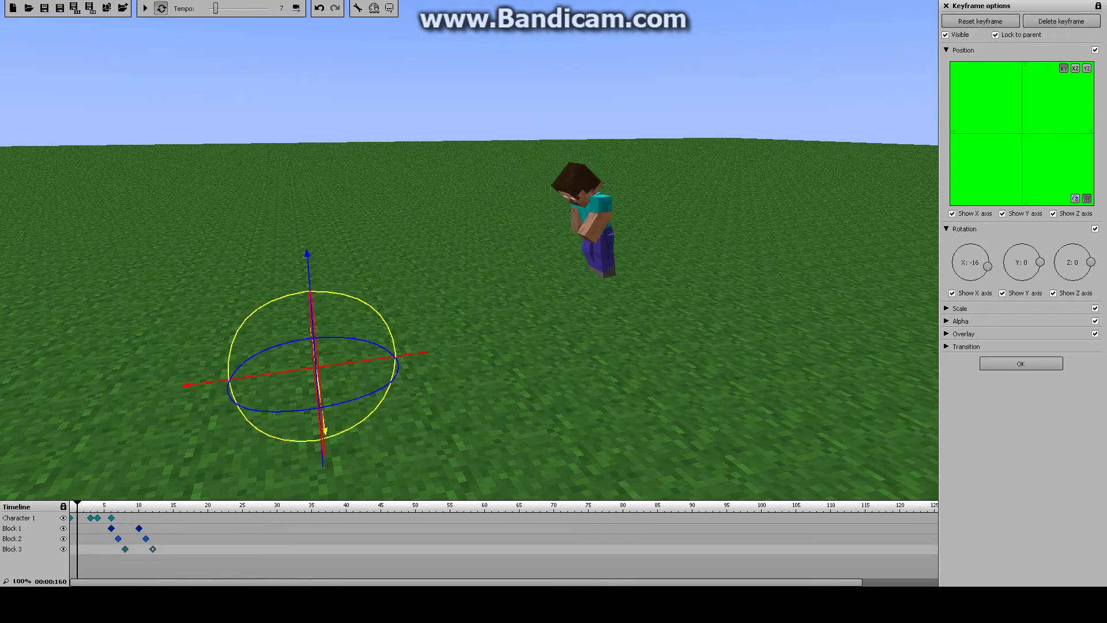
# Add a fourth grass block to the animation and create its first keyframe at frame 9
pyautogui.click(13, 8)
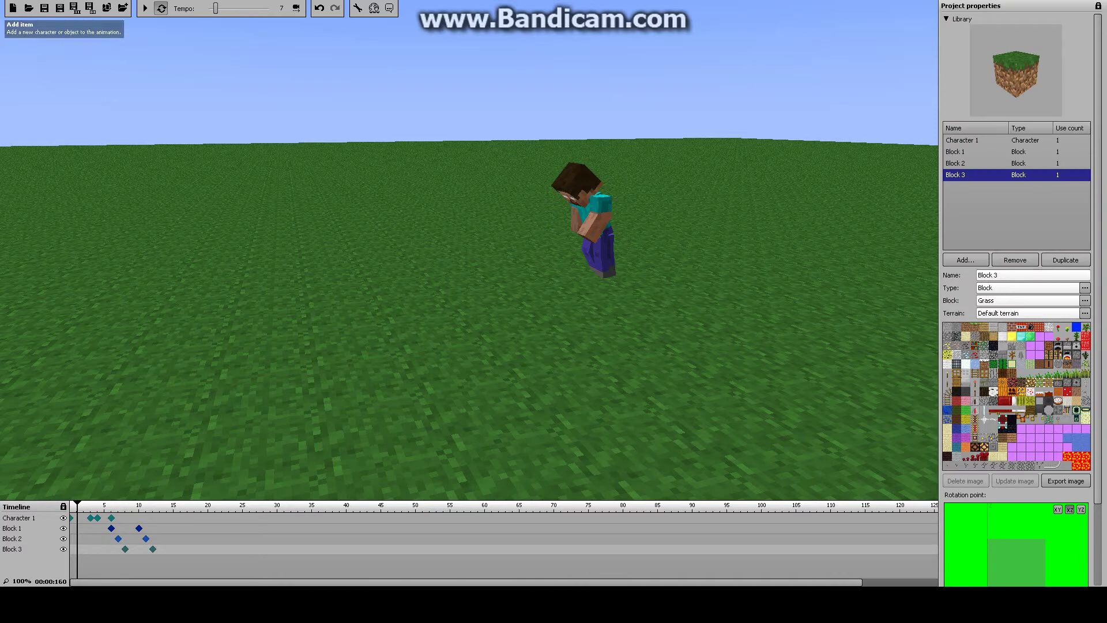
pyautogui.click(986, 300)
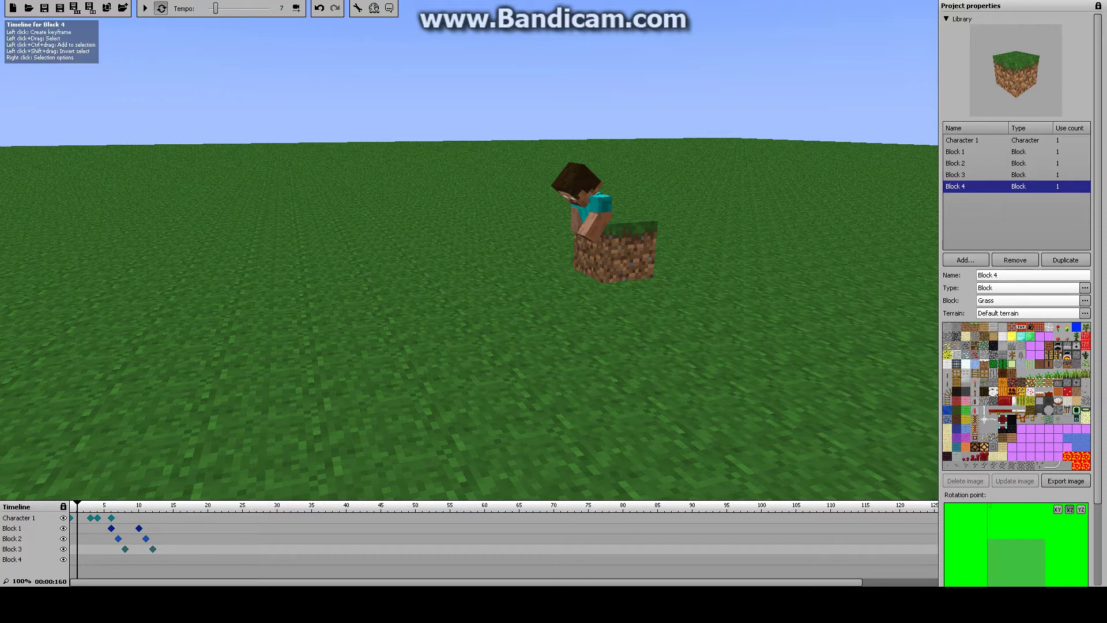
pyautogui.click(132, 560)
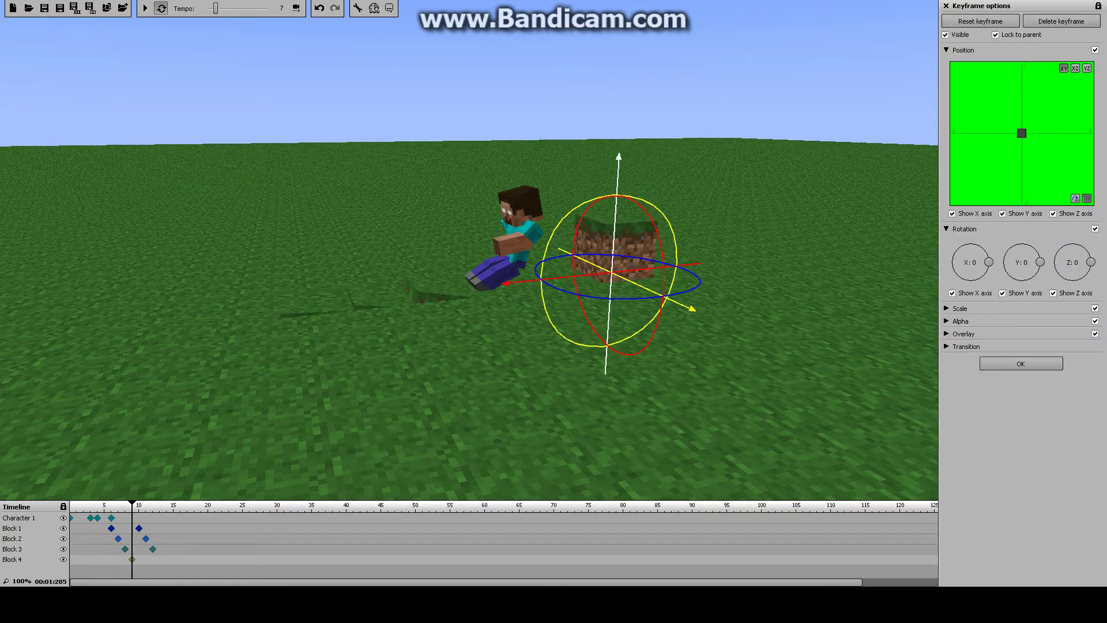
# Sink Block 4 below the ground at frame 9 and slide it along the X axis to just beyond Block 3
pyautogui.moveTo(619, 157); pyautogui.dragTo(614, 214)
pyautogui.moveTo(503, 341); pyautogui.dragTo(503, 342)
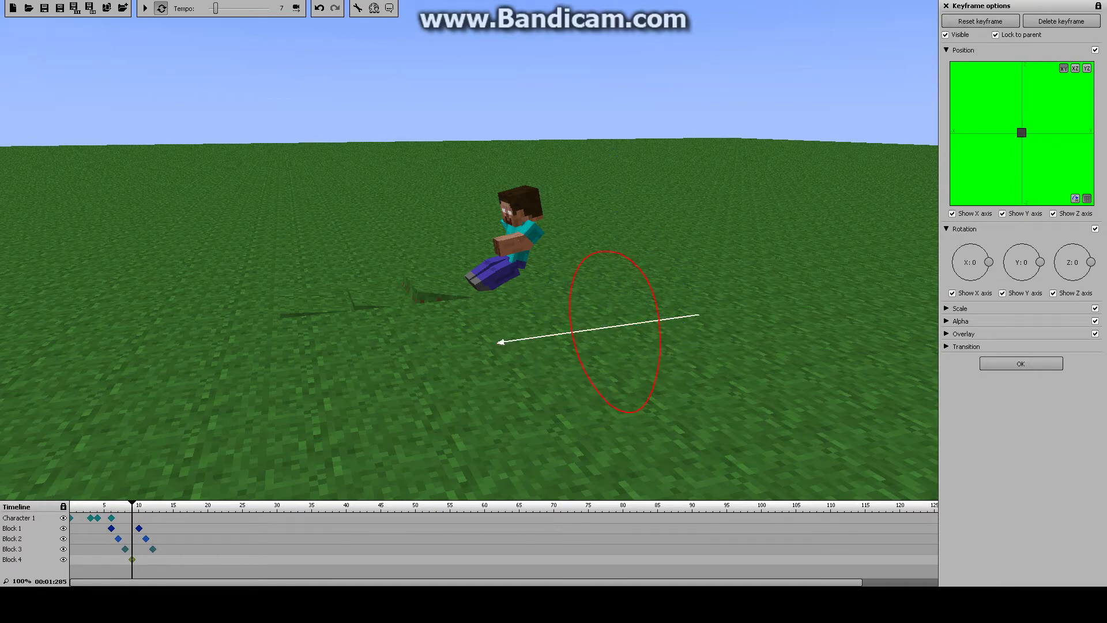
pyautogui.moveTo(100, 398); pyautogui.dragTo(97, 398)
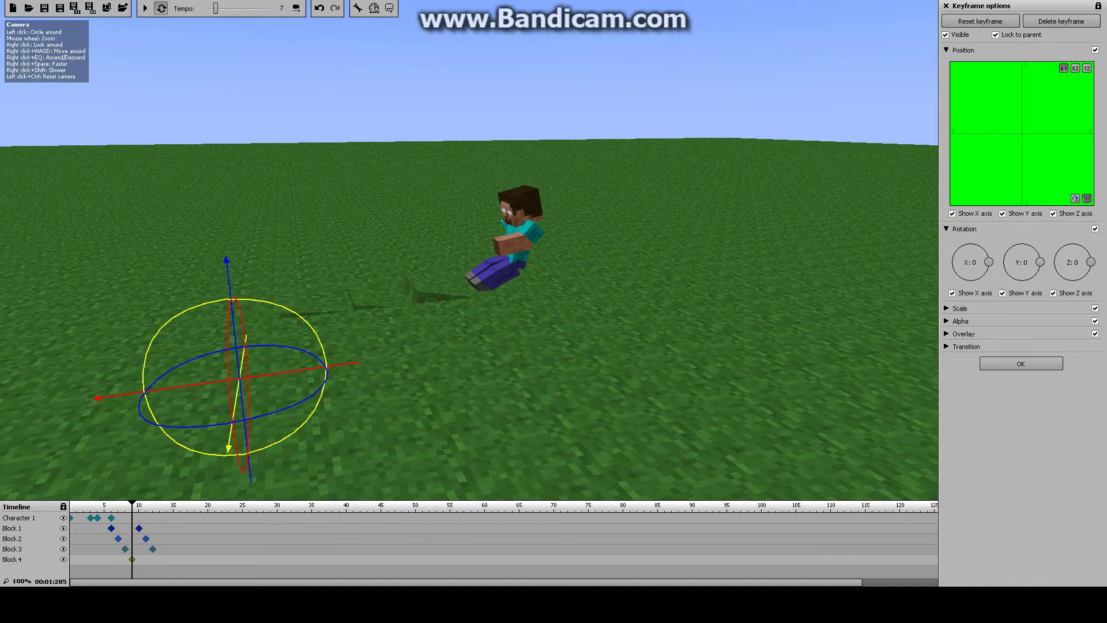
pyautogui.moveTo(278, 315)
pyautogui.mouseDown()
pyautogui.moveTo(278, 168)
pyautogui.moveTo(275, 303)
pyautogui.mouseUp()
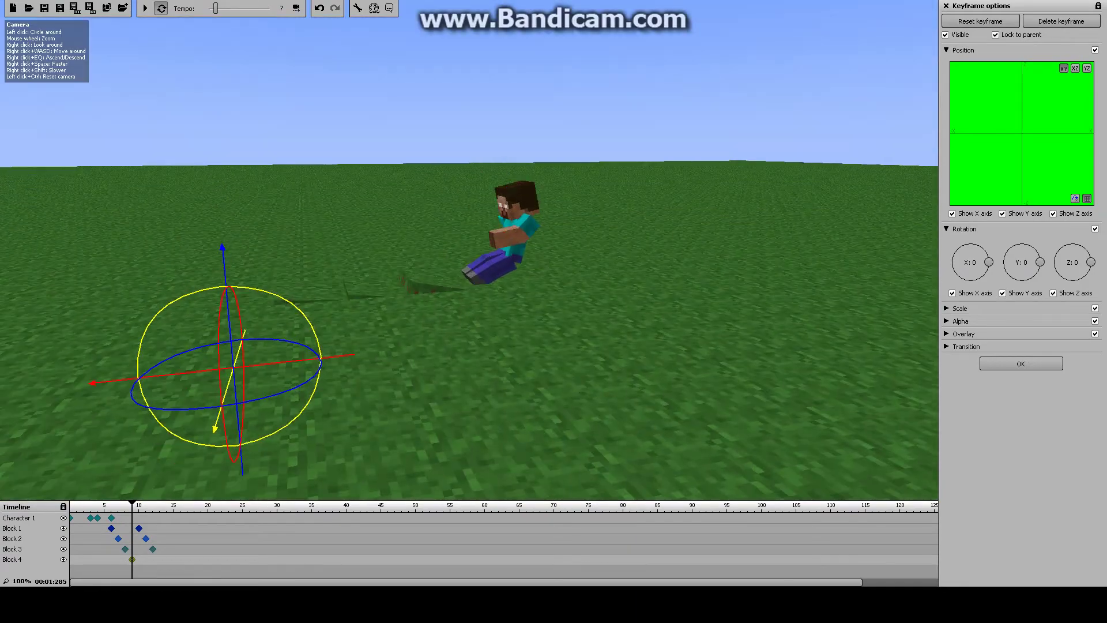
pyautogui.moveTo(99, 382); pyautogui.dragTo(102, 381)
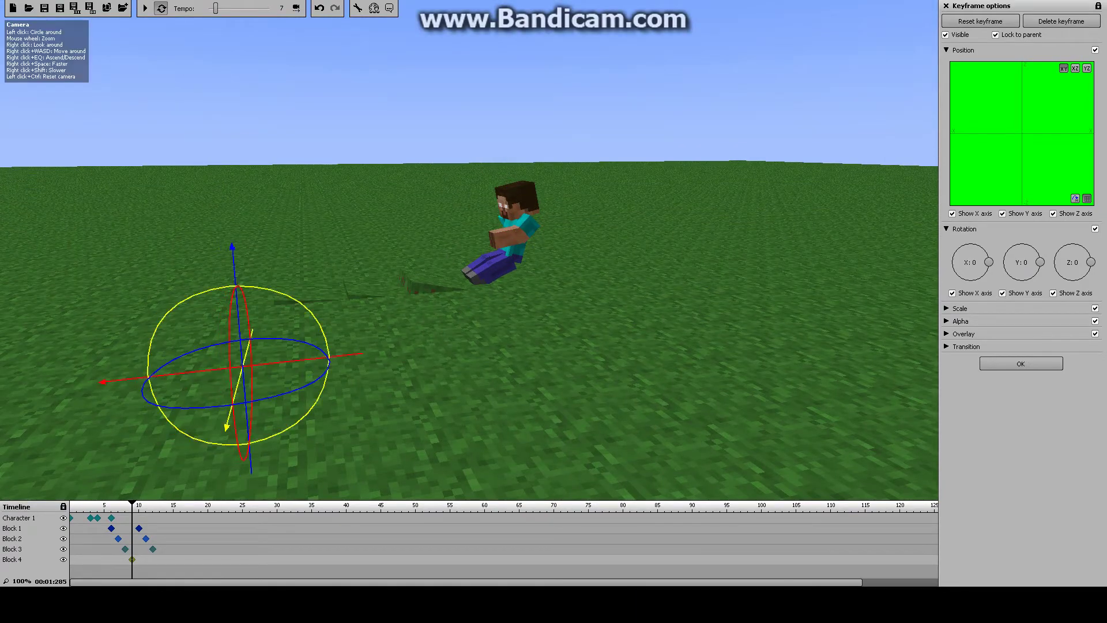
# Create a Block 4 keyframe at frame 13, raising the block partly out of the ground with an X rotation of -26
pyautogui.click(159, 560)
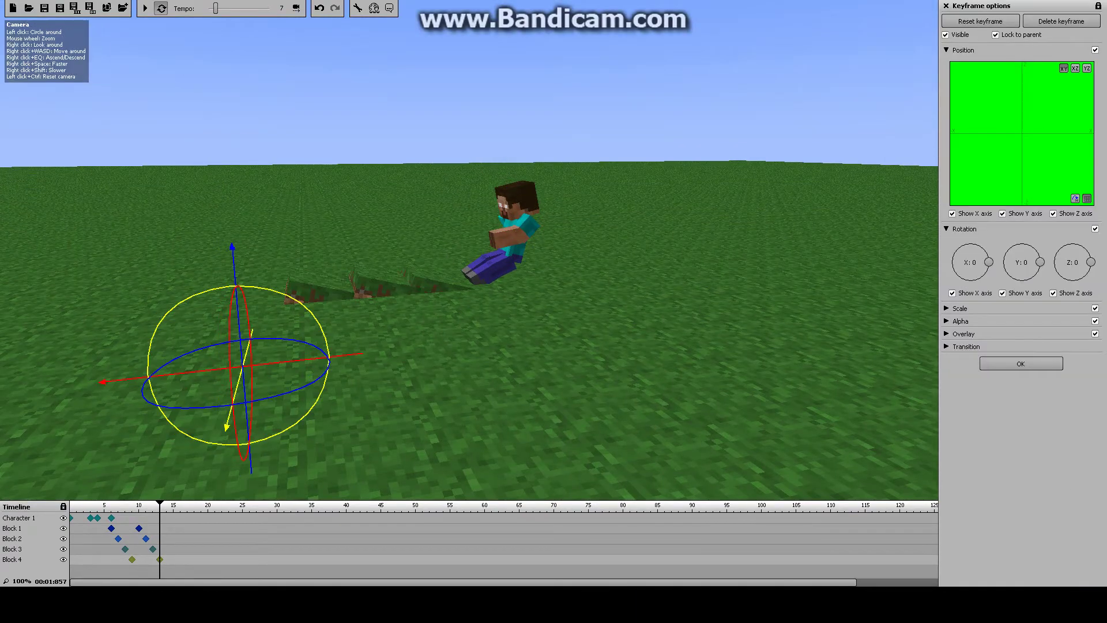
pyautogui.moveTo(232, 248); pyautogui.dragTo(232, 233)
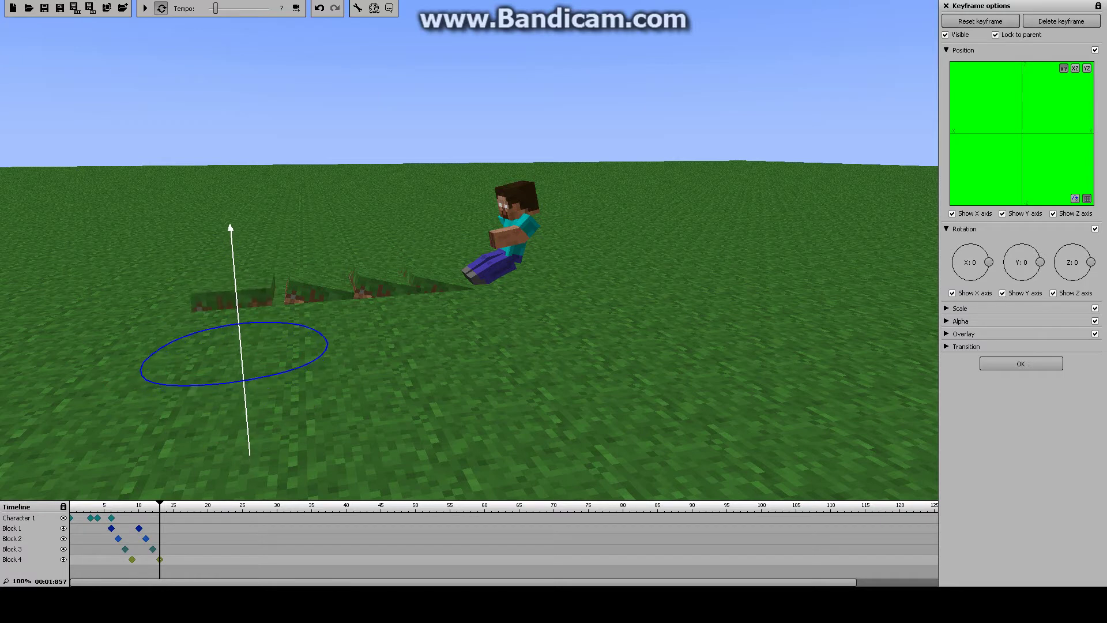
pyautogui.moveTo(146, 326); pyautogui.dragTo(157, 290)
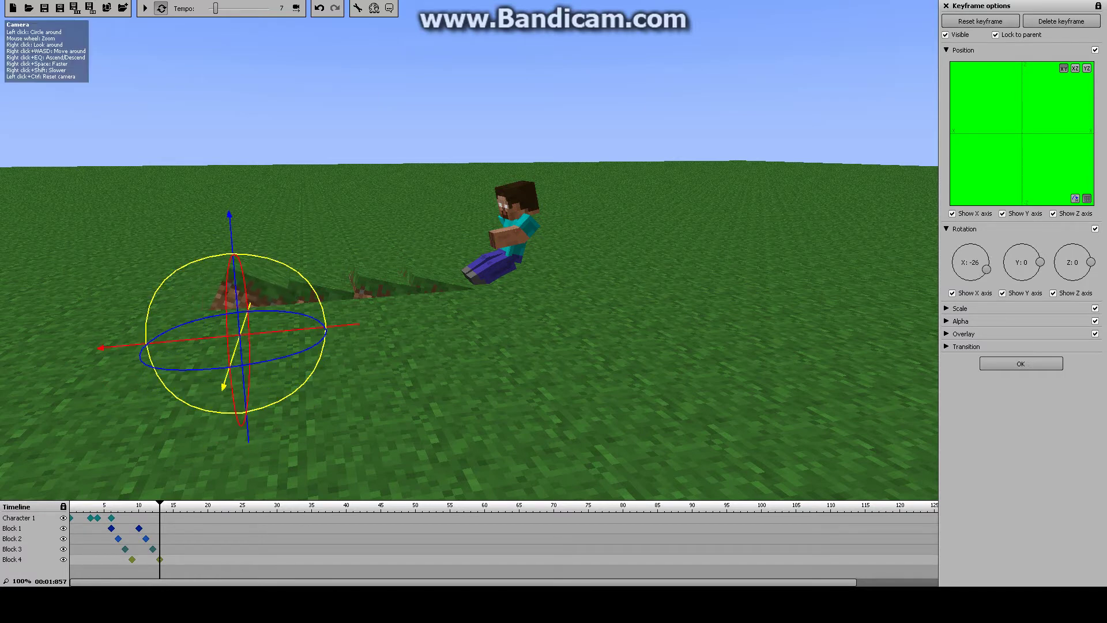
pyautogui.moveTo(232, 243); pyautogui.dragTo(232, 247)
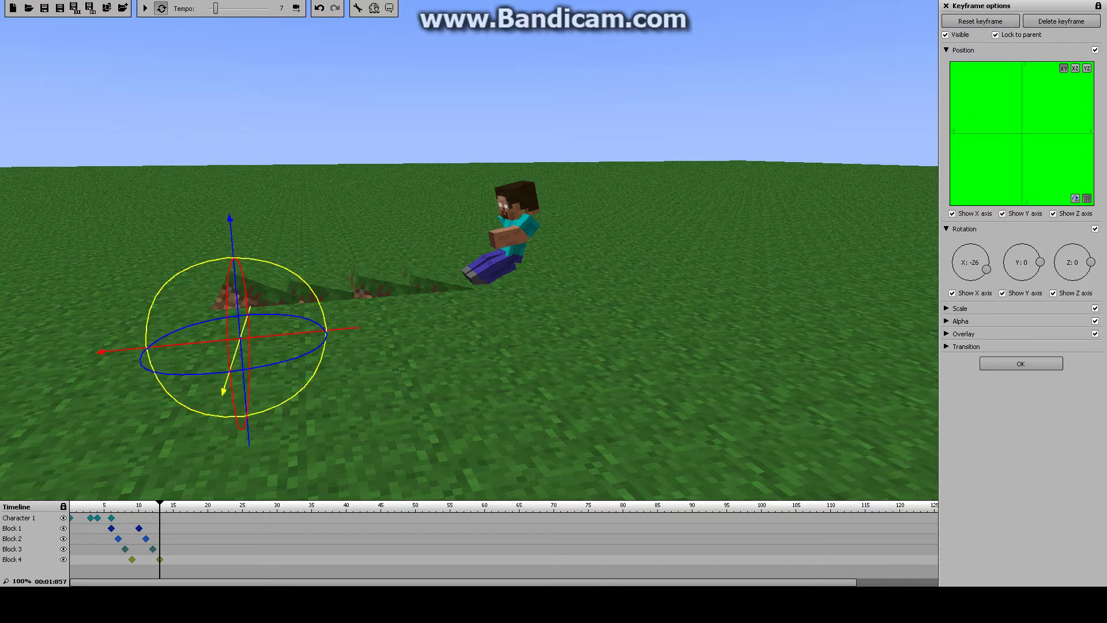
# Close the keyframe settings and add a fifth grass block to the animation
pyautogui.click(945, 6)
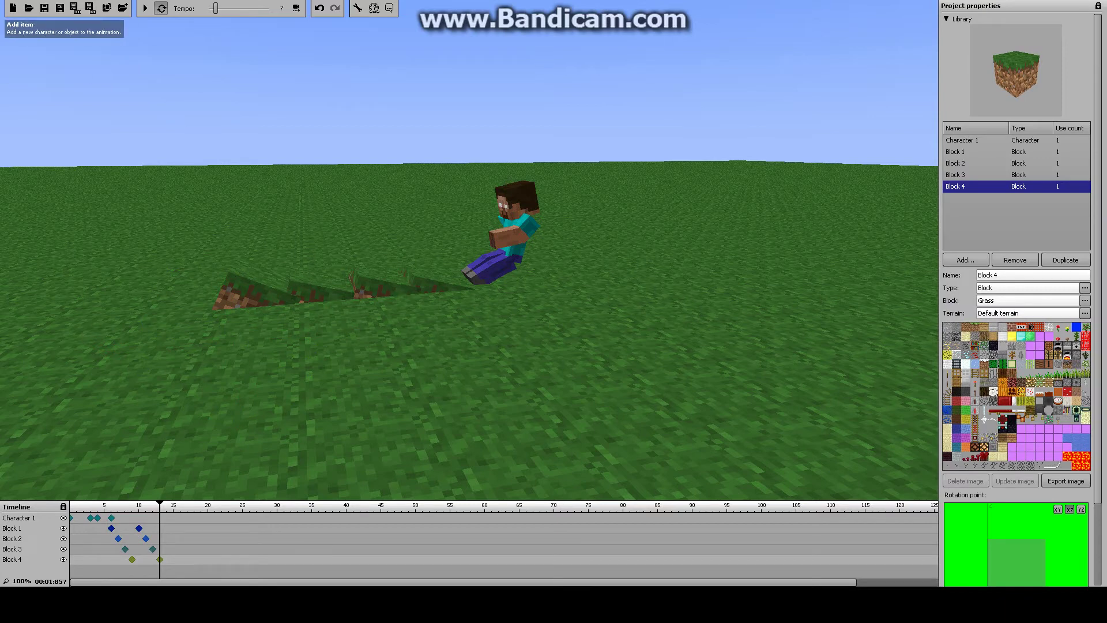
pyautogui.click(965, 260)
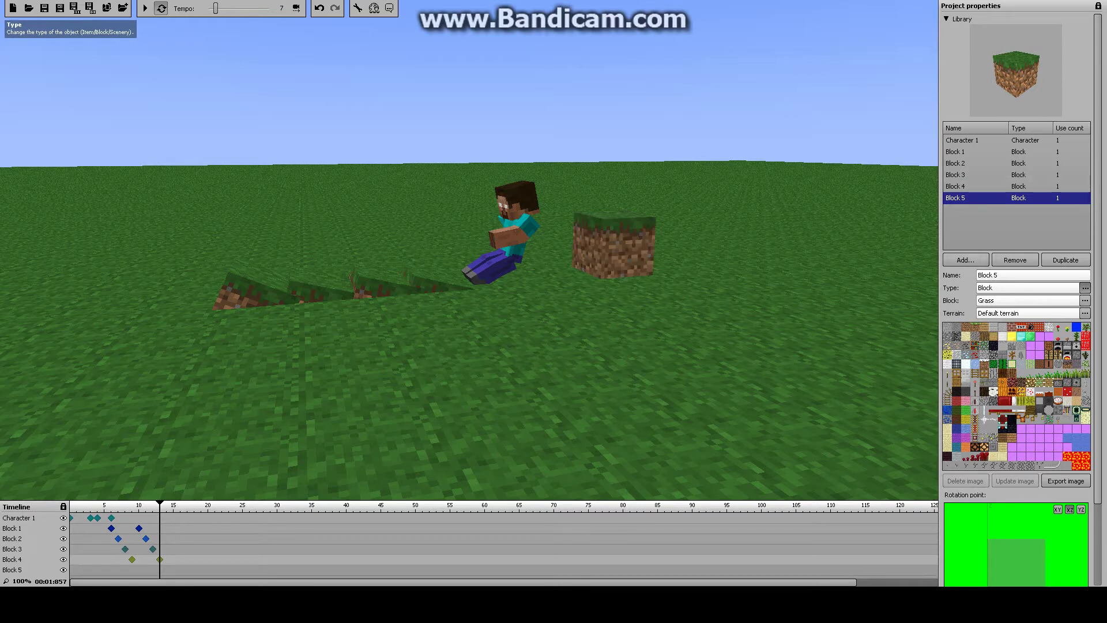
# Create Block 5's first keyframe at frame 10, sliding it along the X axis to just beyond Block 4 and sinking it below ground
pyautogui.click(139, 569)
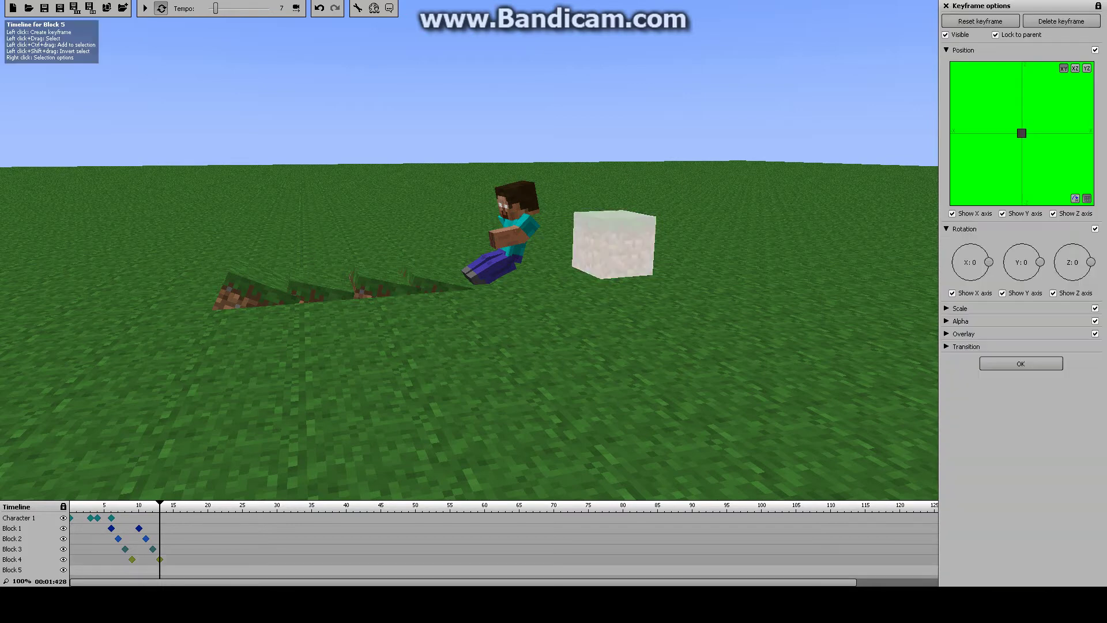
pyautogui.moveTo(519, 277); pyautogui.dragTo(29, 314)
pyautogui.moveTo(149, 306); pyautogui.dragTo(158, 305)
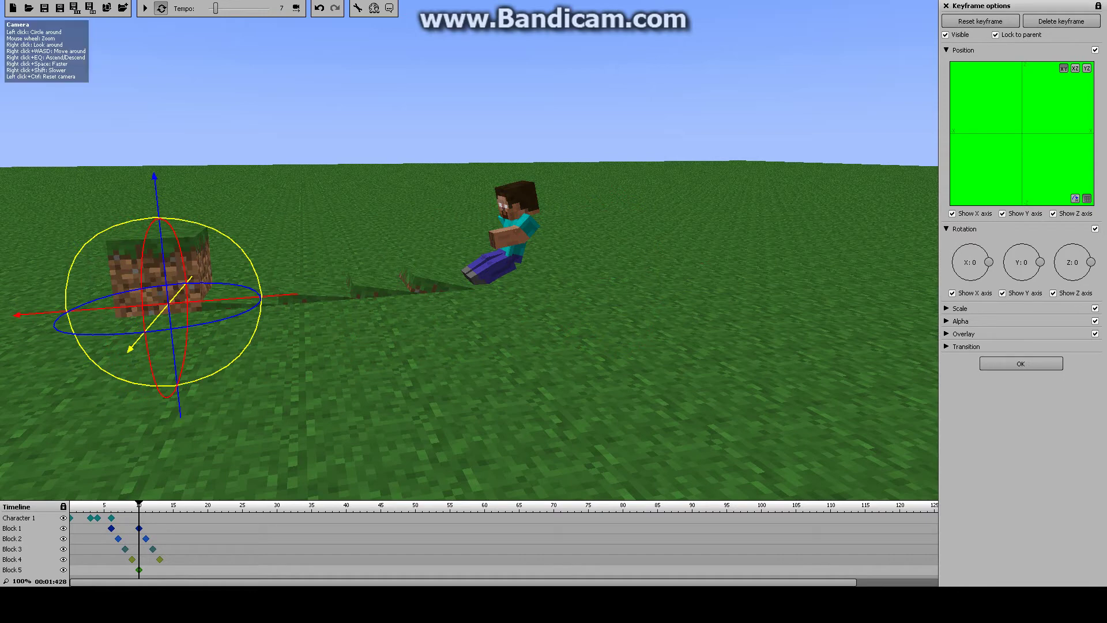
pyautogui.moveTo(160, 208); pyautogui.dragTo(165, 283)
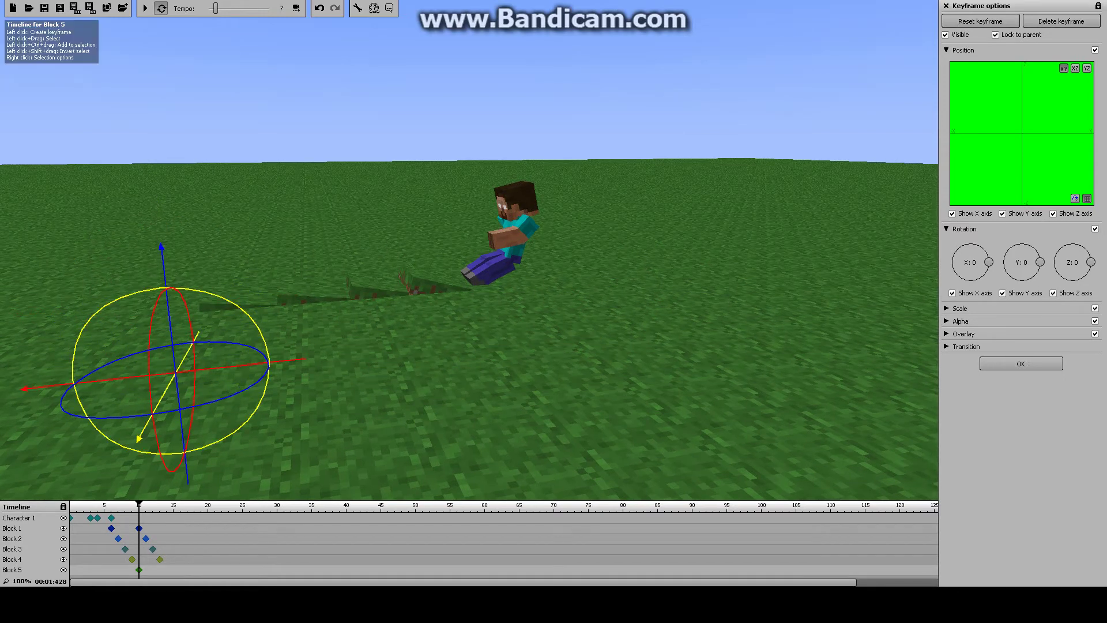
# Create a Block 5 keyframe at frame 14, raising the block partly out of the ground with an X rotation of -34
pyautogui.click(166, 569)
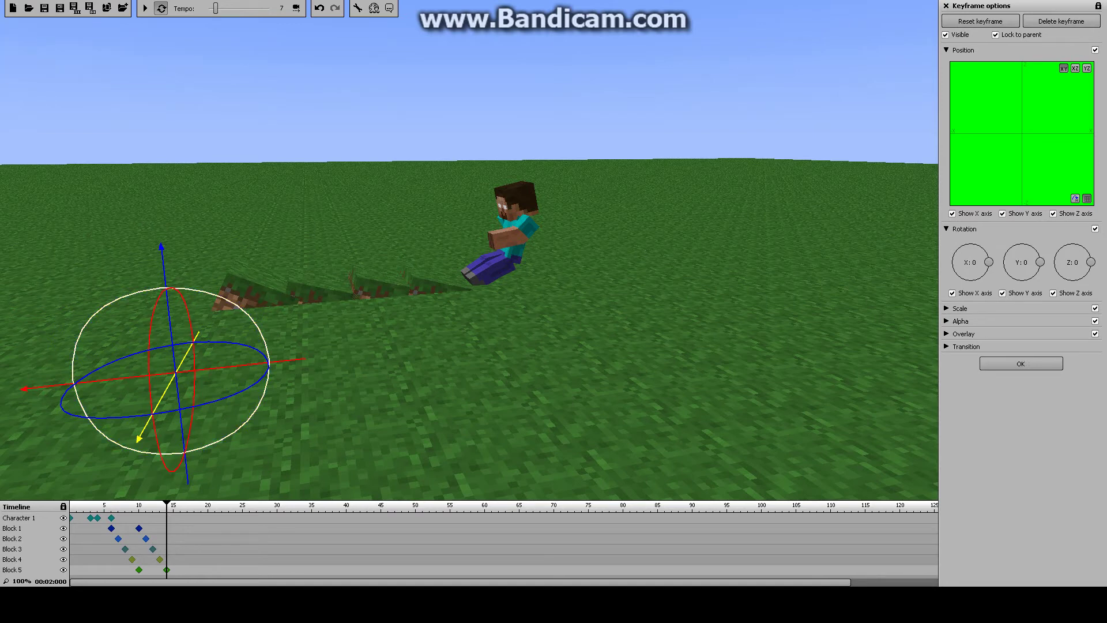
pyautogui.moveTo(143, 290); pyautogui.dragTo(178, 288)
pyautogui.moveTo(139, 439); pyautogui.dragTo(139, 439)
pyautogui.moveTo(161, 246); pyautogui.dragTo(158, 210)
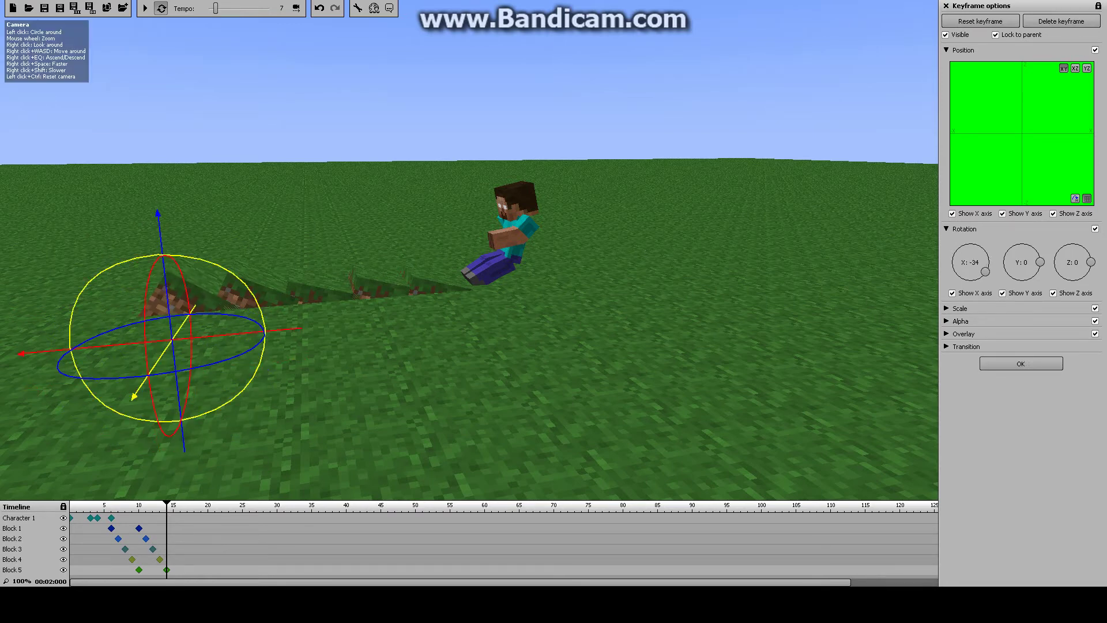
# Preview the animation, and add a sixth grass block to the project
pyautogui.click(144, 8)
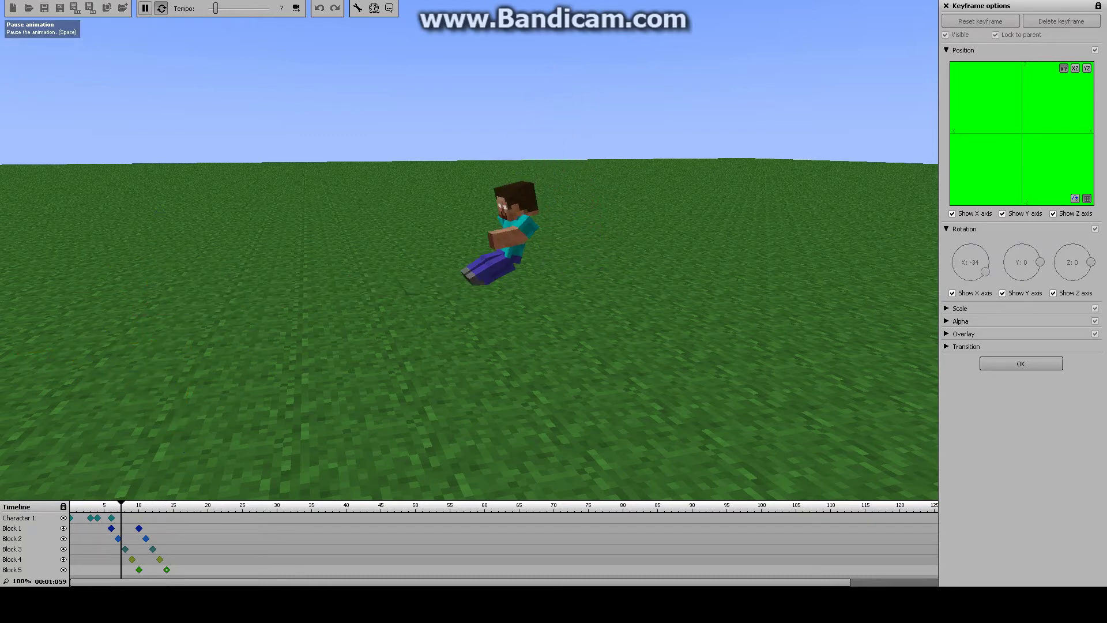
pyautogui.click(144, 8)
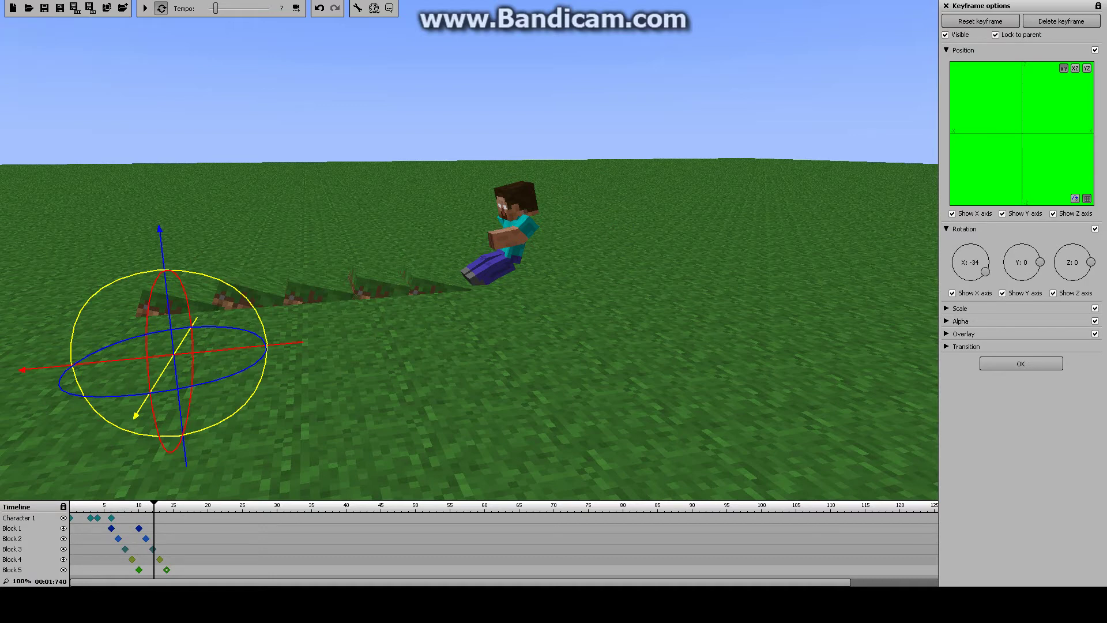
pyautogui.click(946, 5)
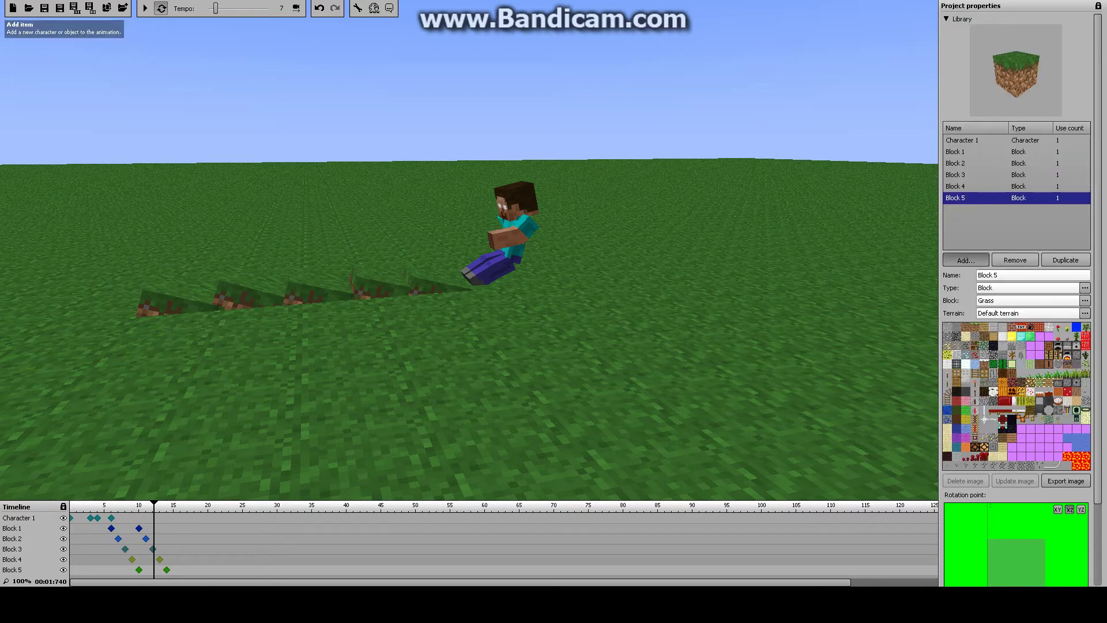
pyautogui.click(966, 259)
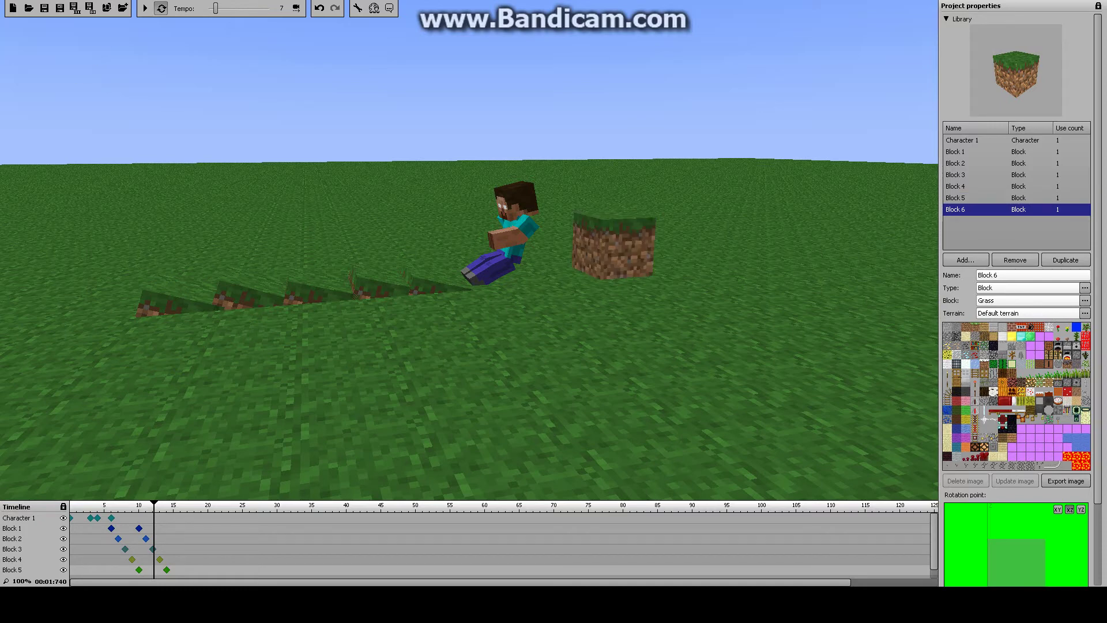
# Create Block 6's first keyframe at frame 11, sinking it below the ground and sliding it along the X axis past Block 5
pyautogui.scroll(-1, 500, 544)
pyautogui.click(145, 571)
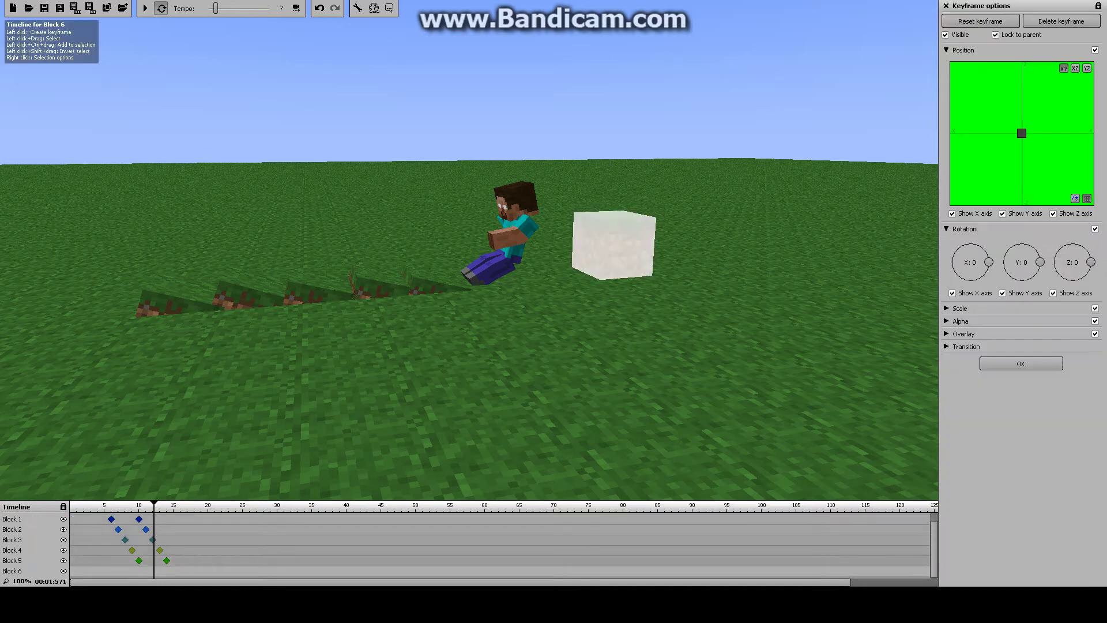
pyautogui.moveTo(615, 162); pyautogui.dragTo(614, 197)
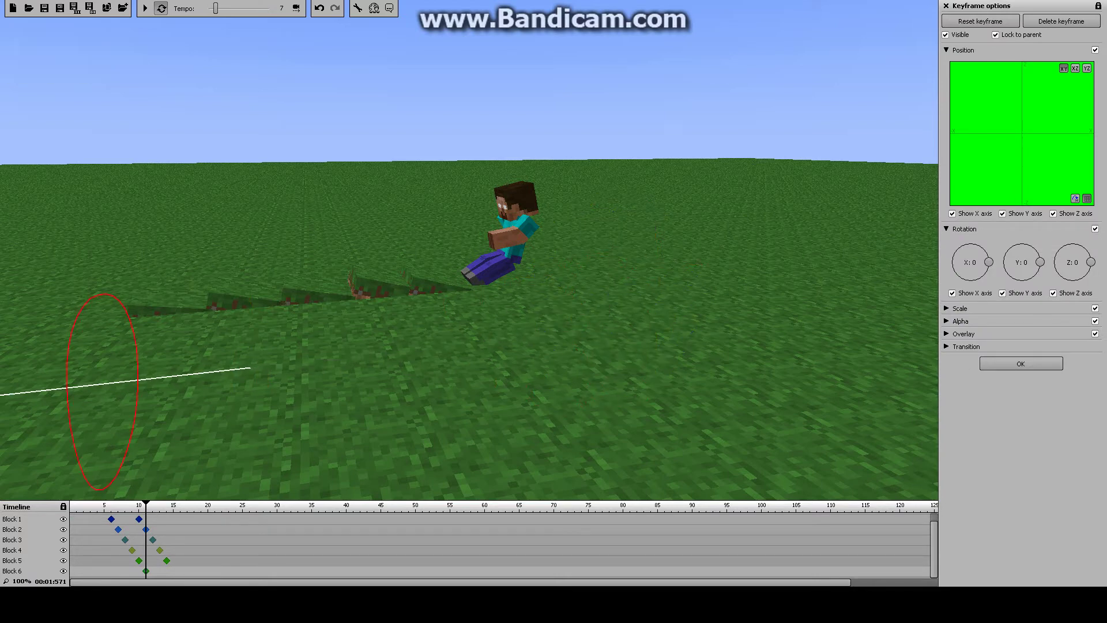
# Adjust Block 6's position along the X axis at frame 11 so it lines up just beyond Block 5
pyautogui.moveTo(404, 288); pyautogui.dragTo(414, 320)
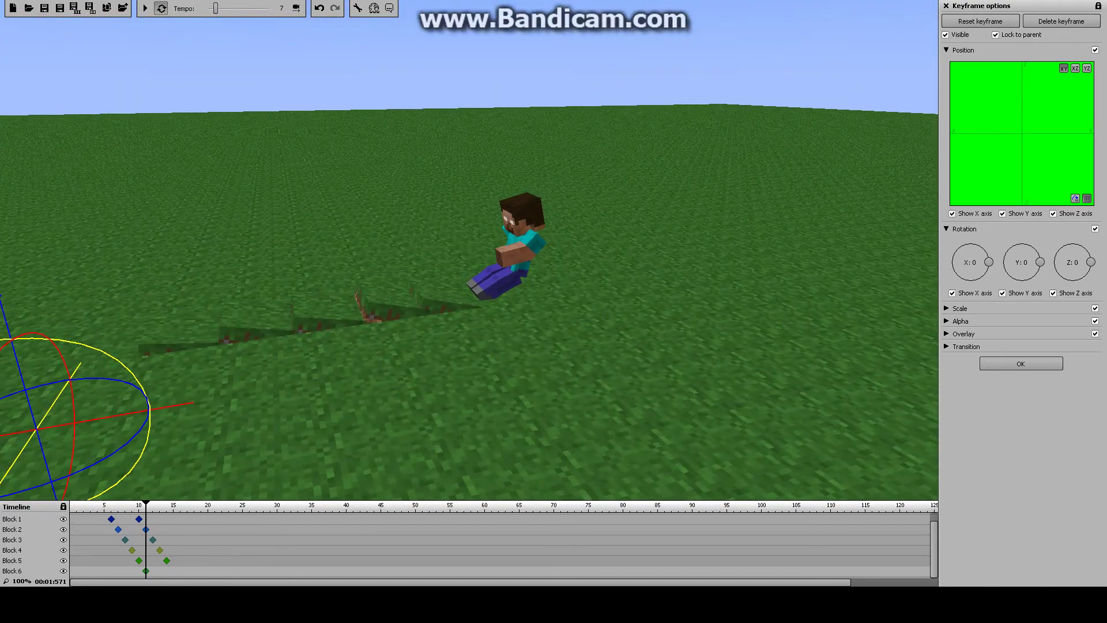
pyautogui.moveTo(196, 402); pyautogui.dragTo(200, 401)
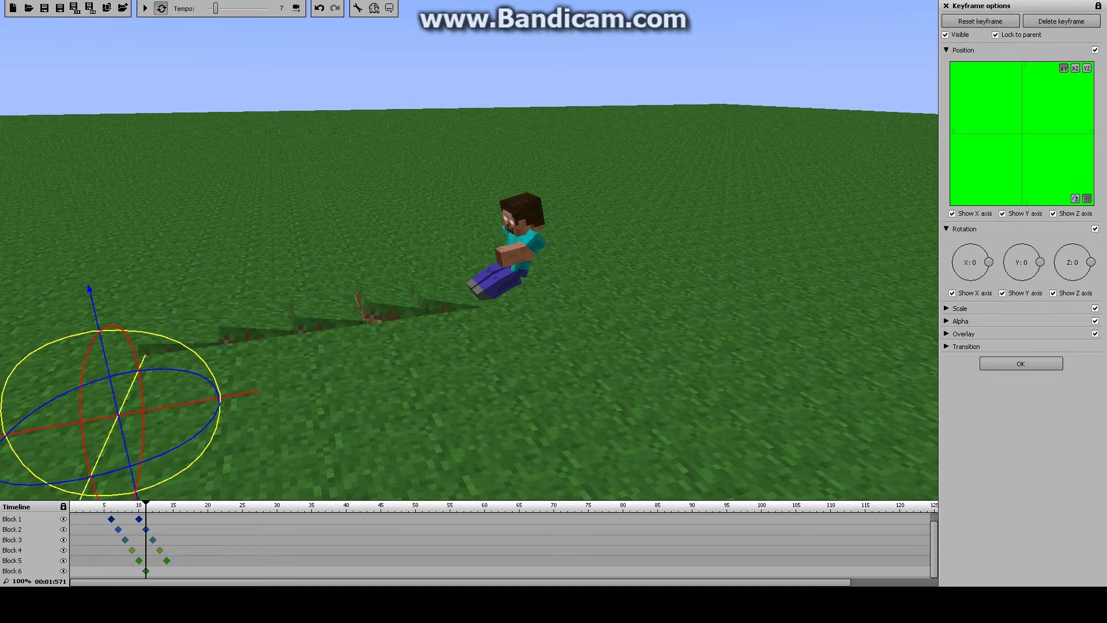
pyautogui.press('a')
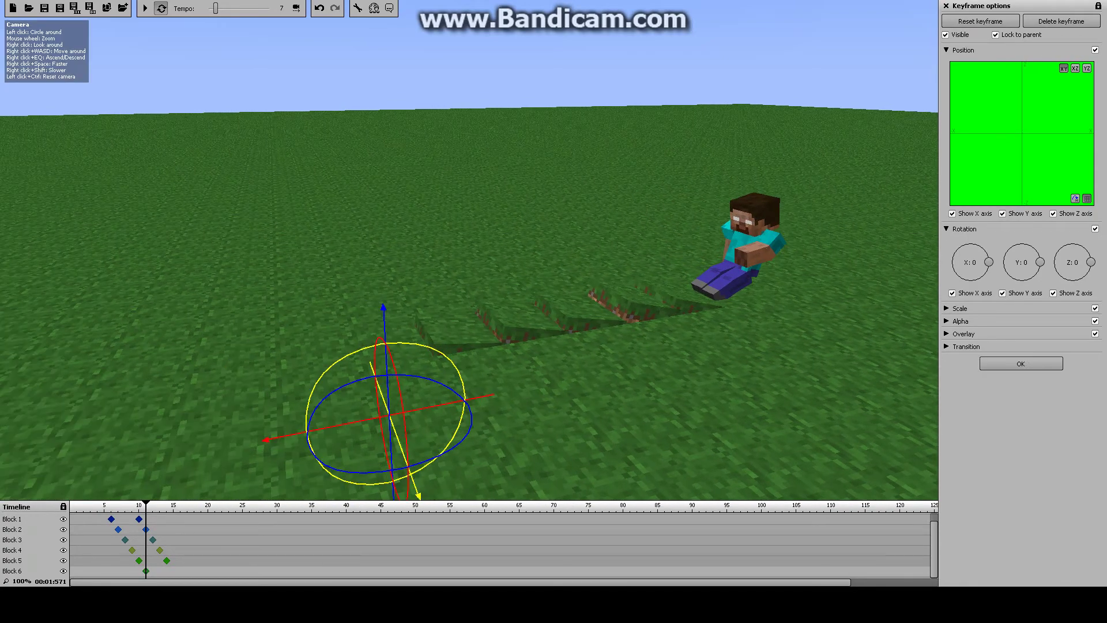
pyautogui.moveTo(469, 251); pyautogui.dragTo(351, 306, button='right')
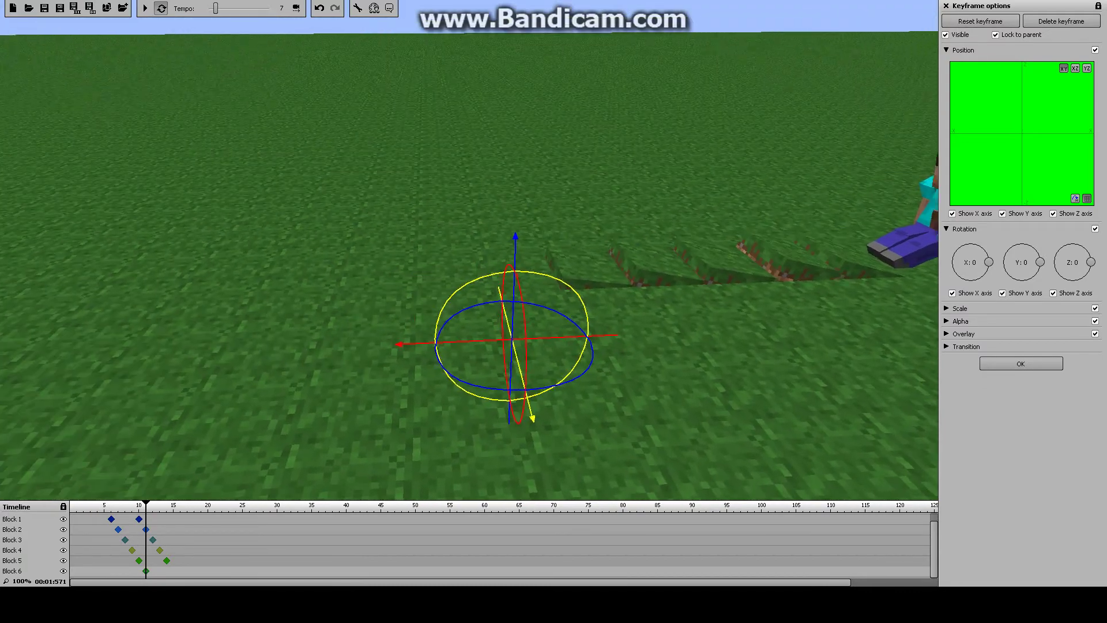
pyautogui.press('d')
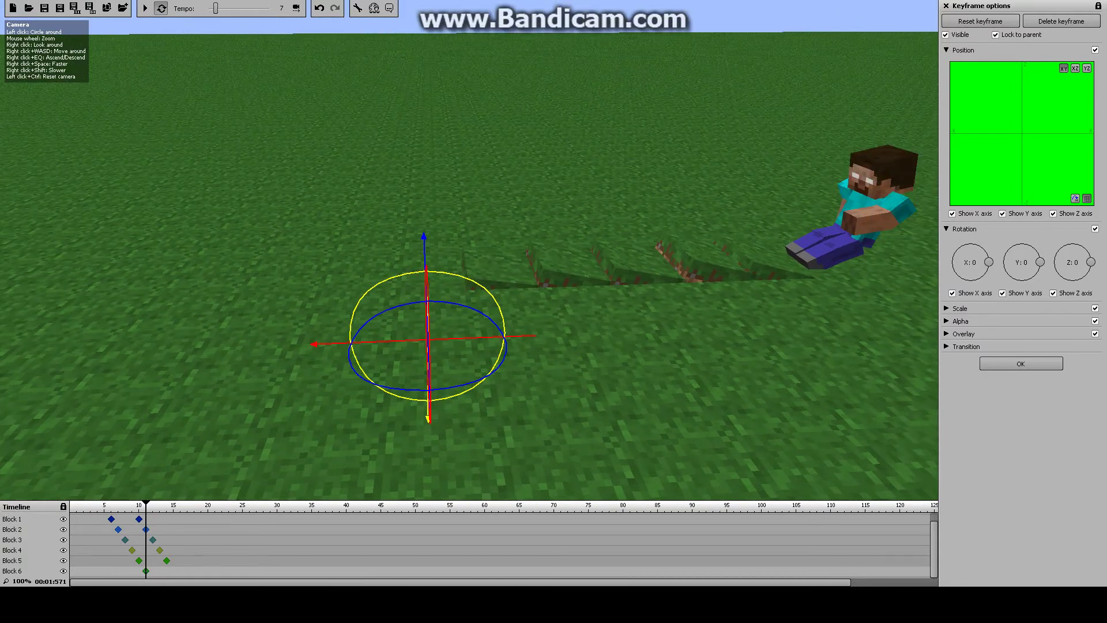
pyautogui.moveTo(470, 250)
pyautogui.mouseDown()
pyautogui.moveTo(468, 167)
pyautogui.moveTo(471, 244)
pyautogui.mouseUp()
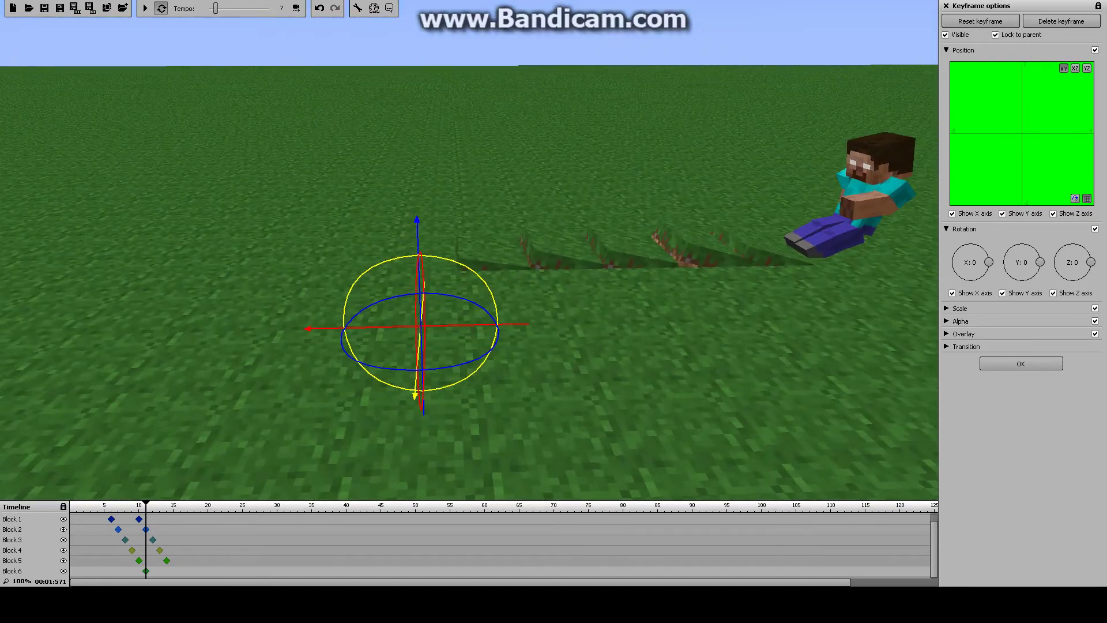
# Create a Block 6 keyframe at frame 15, raising the block out of the ground with an X rotation of -33
pyautogui.click(174, 571)
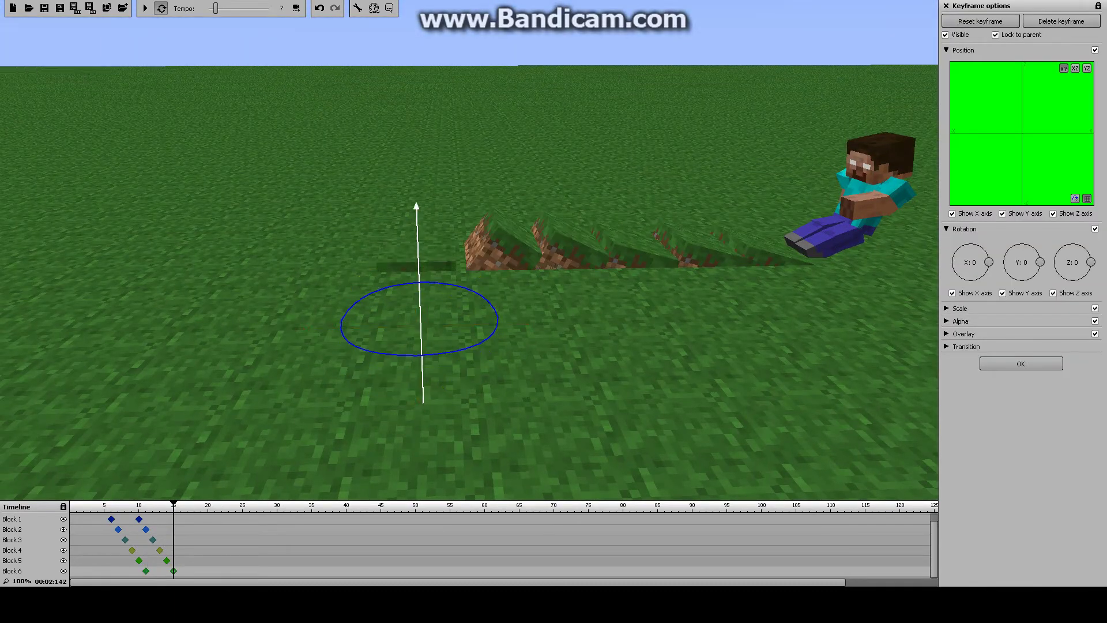
pyautogui.moveTo(415, 199); pyautogui.dragTo(468, 224)
pyautogui.moveTo(412, 335); pyautogui.dragTo(413, 335)
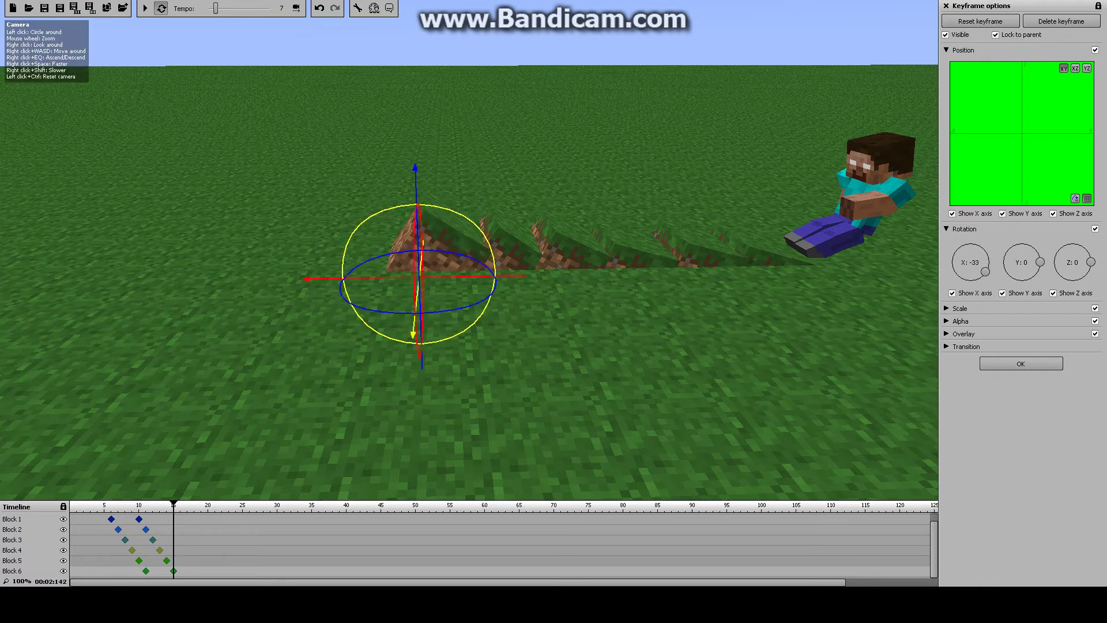
# Play the animation, set its tempo to 14 during playback, and pause it
pyautogui.click(144, 8)
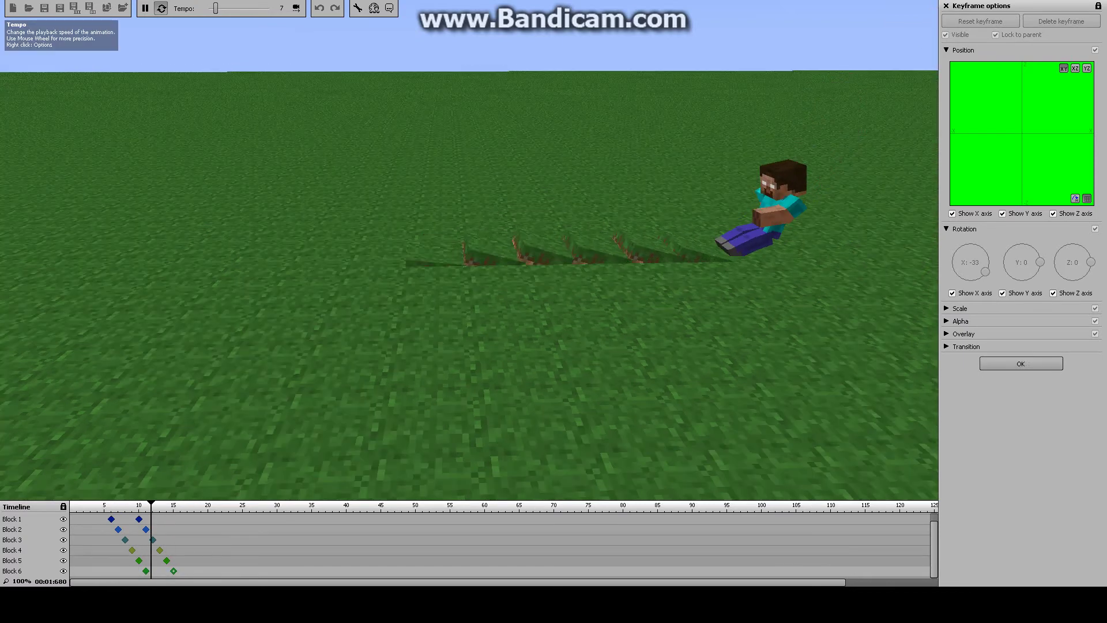
pyautogui.moveTo(215, 8); pyautogui.dragTo(269, 8)
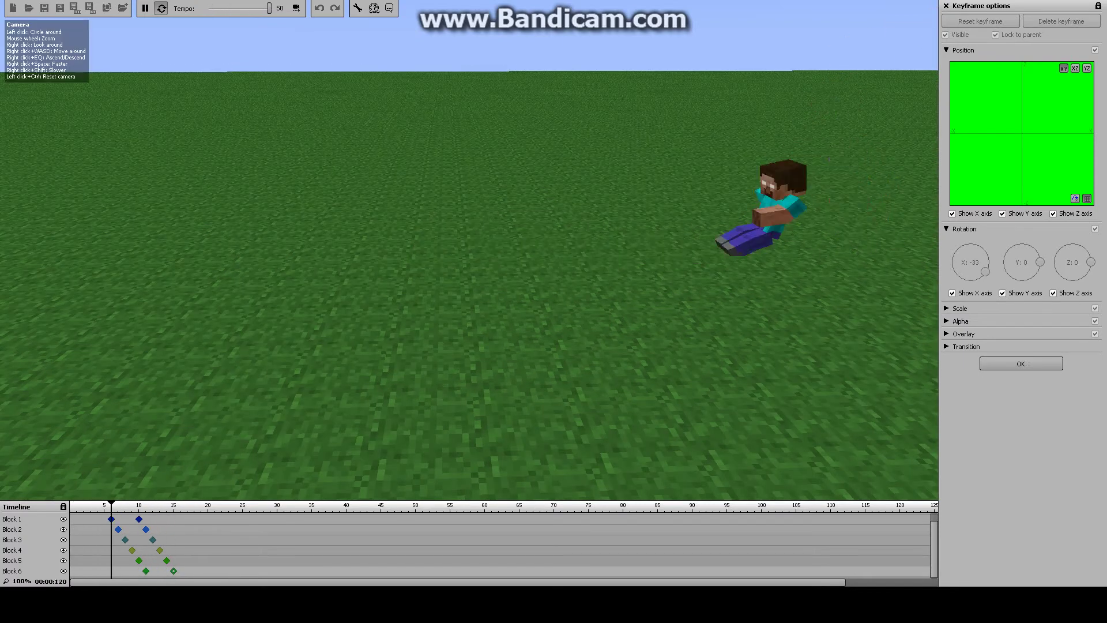
pyautogui.moveTo(270, 8); pyautogui.dragTo(235, 8)
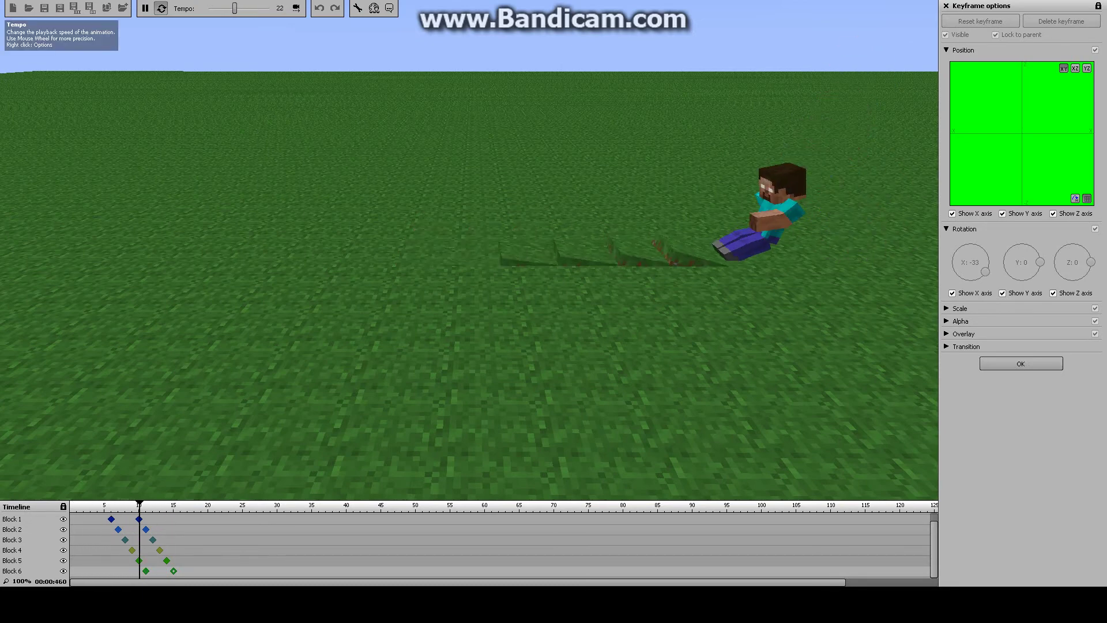
pyautogui.moveTo(234, 8); pyautogui.dragTo(225, 8)
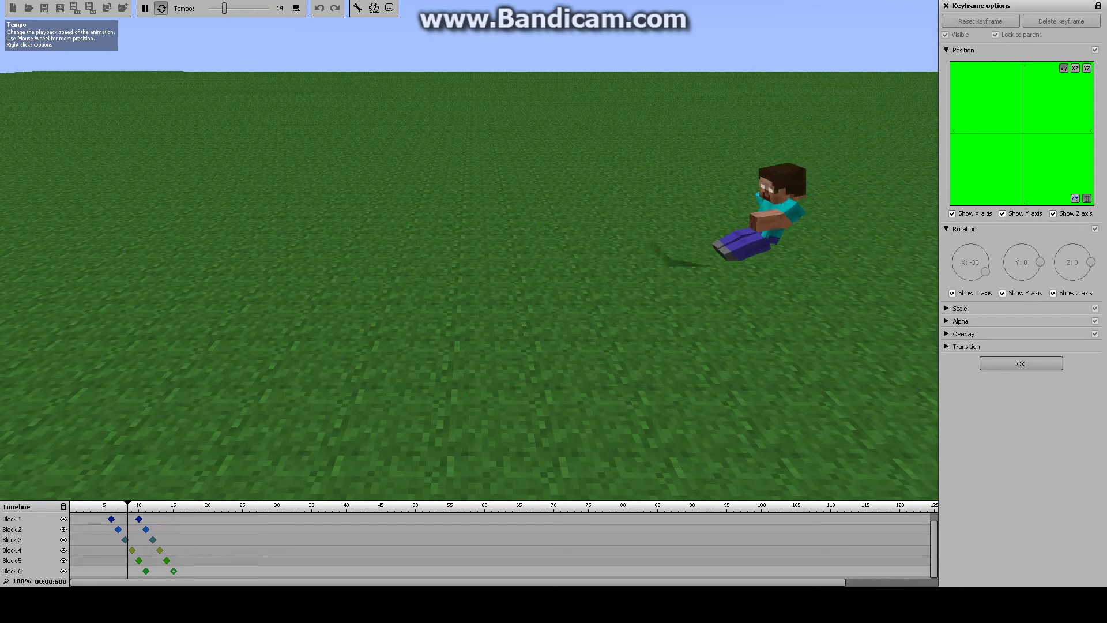
pyautogui.click(145, 8)
# Review Character 1's poses at frames 0, 3, 4 and 6 and compare the last one with Block 1's first keyframe
pyautogui.moveTo(299, 191); pyautogui.dragTo(268, 222)
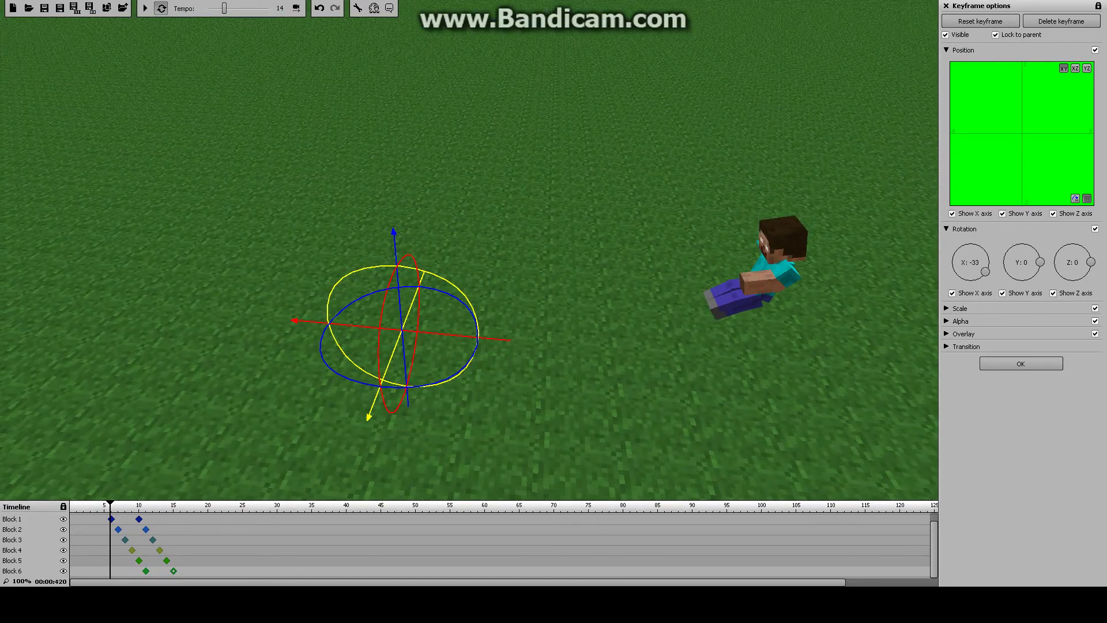
pyautogui.scroll(1, 502, 545)
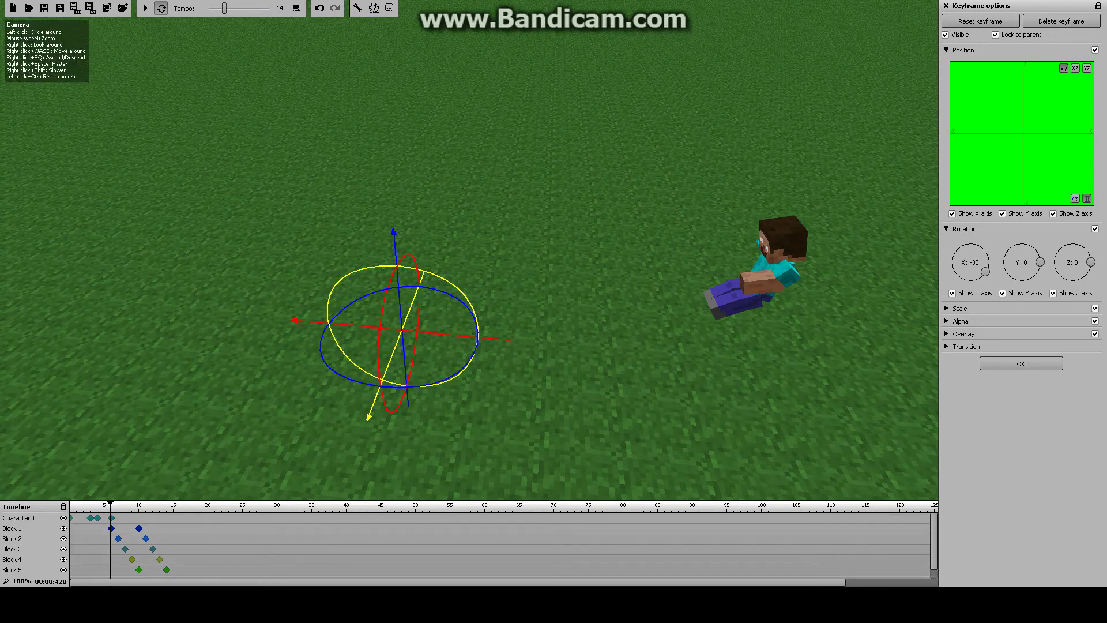
pyautogui.moveTo(110, 505); pyautogui.dragTo(69, 505)
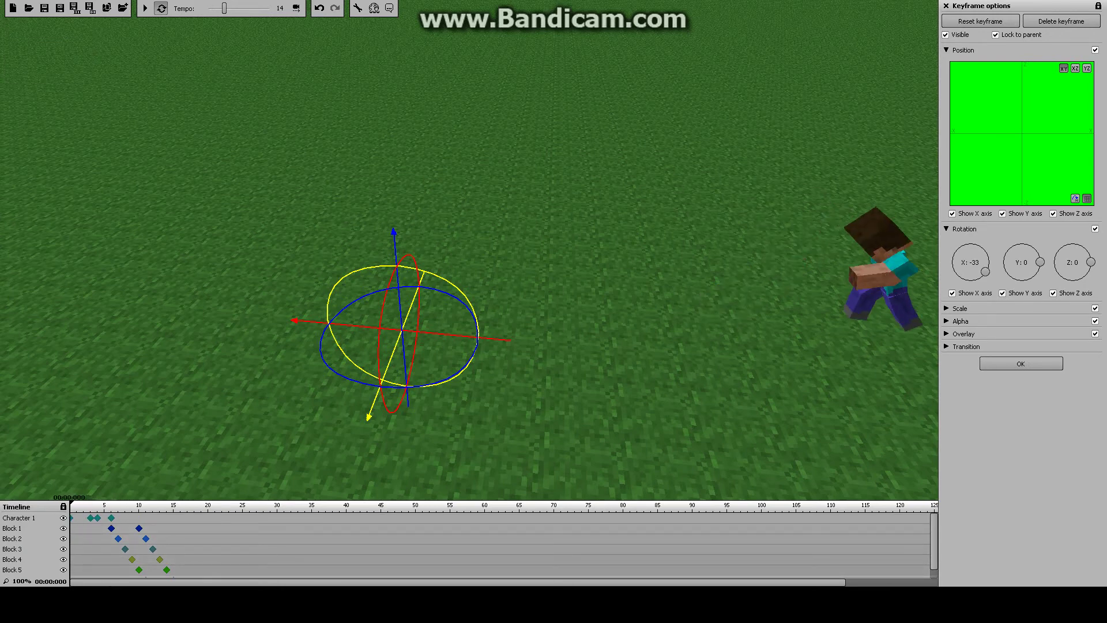
pyautogui.click(71, 517)
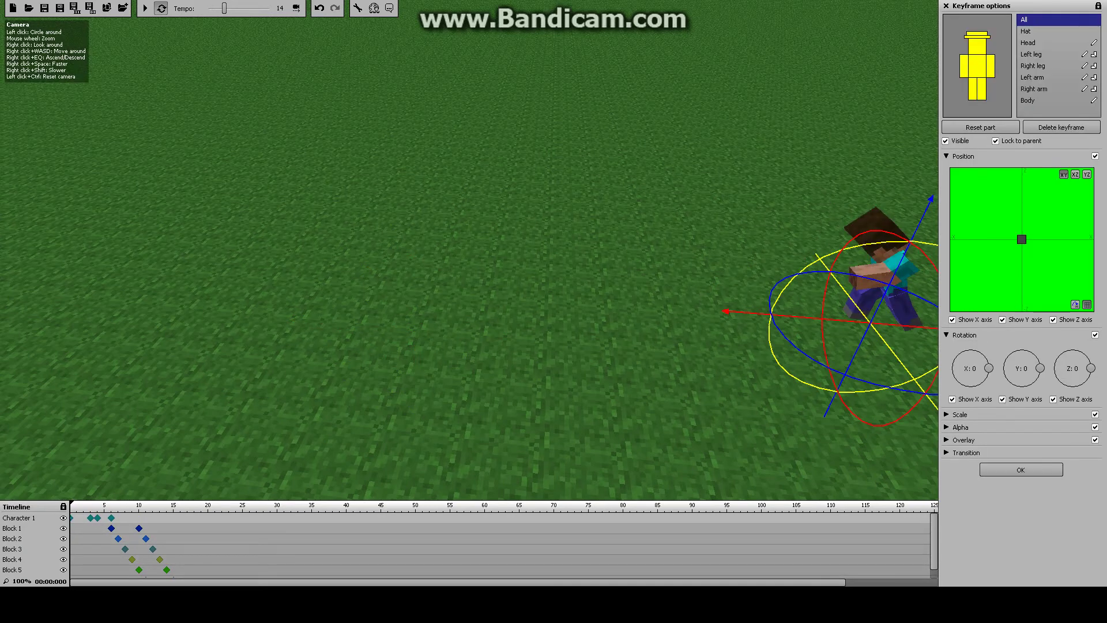
pyautogui.click(90, 505)
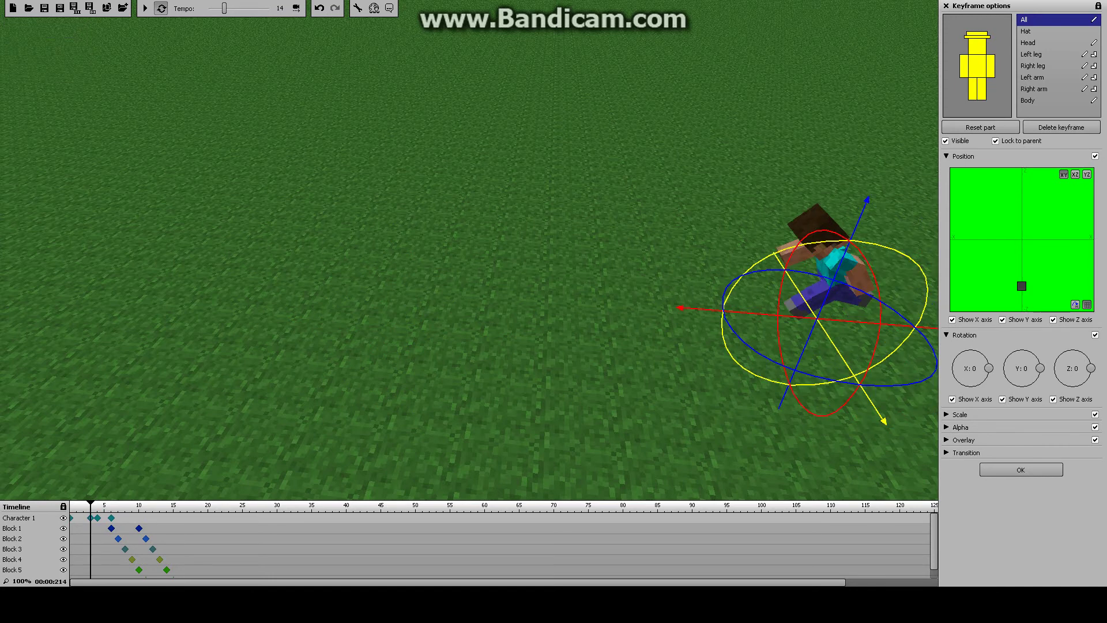
pyautogui.click(97, 517)
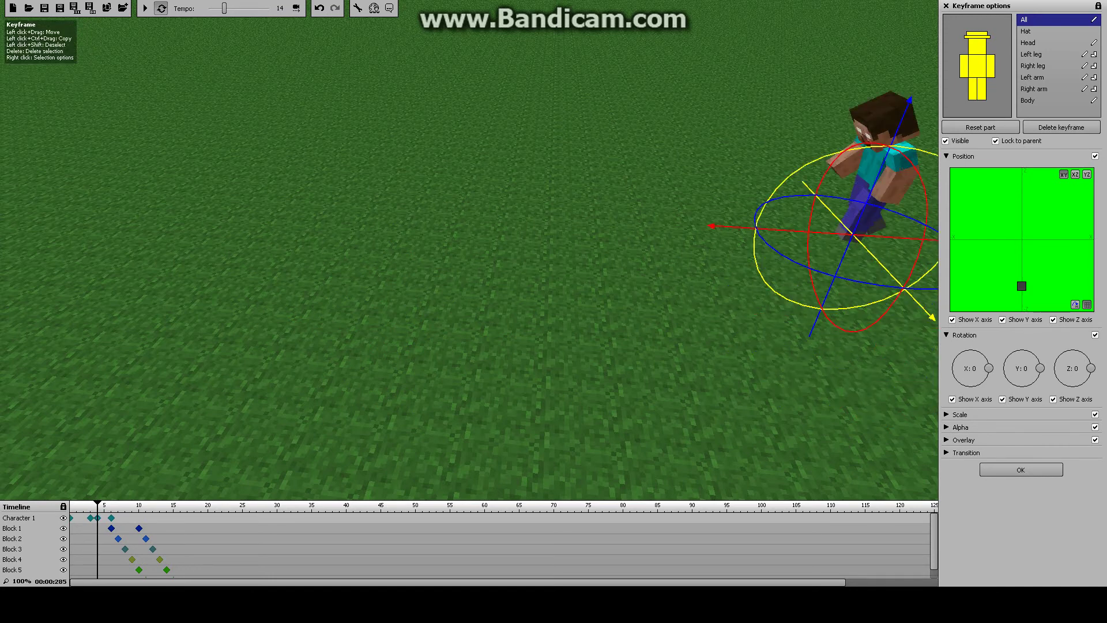
pyautogui.click(111, 517)
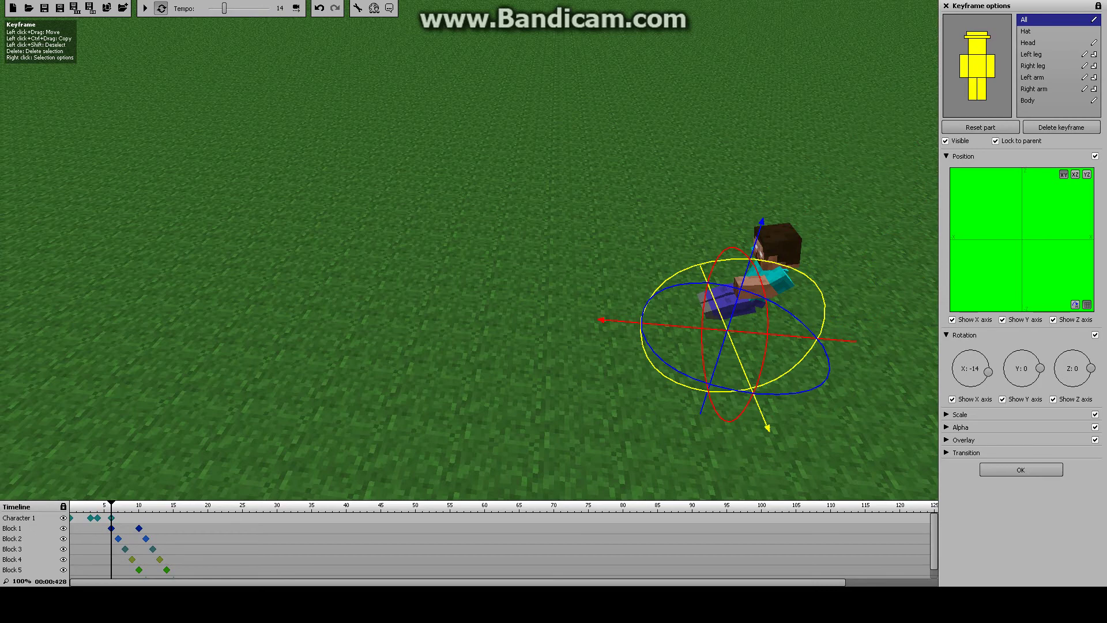
pyautogui.click(111, 528)
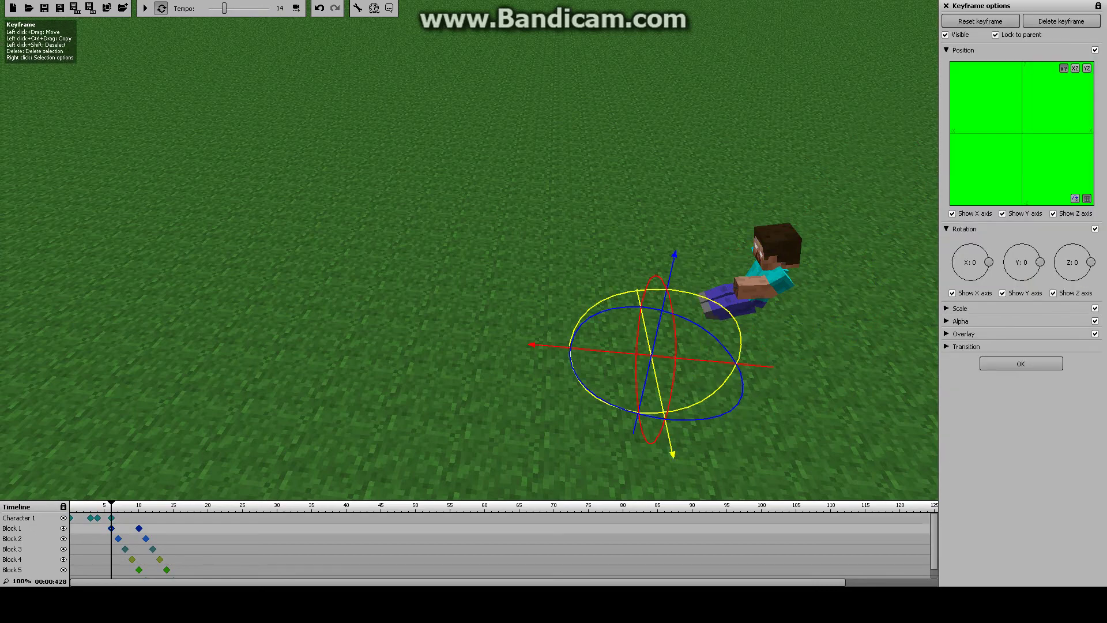
pyautogui.click(111, 518)
pyautogui.click(111, 528)
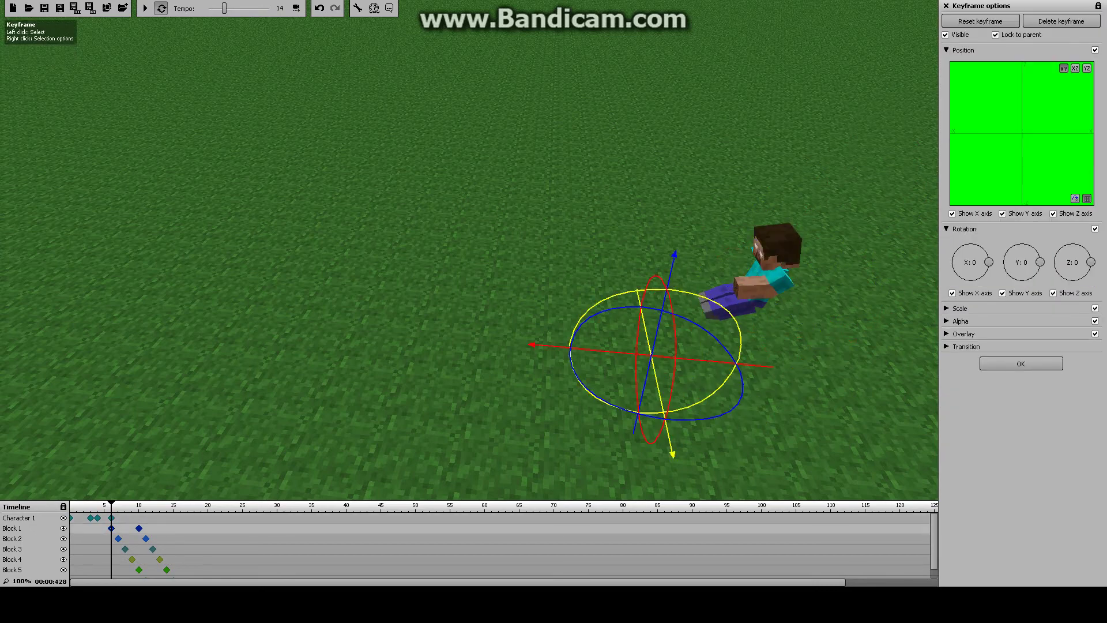
# Play the animation again, pause it just after frame 10, and inspect the rising blocks from a lower angle
pyautogui.click(145, 8)
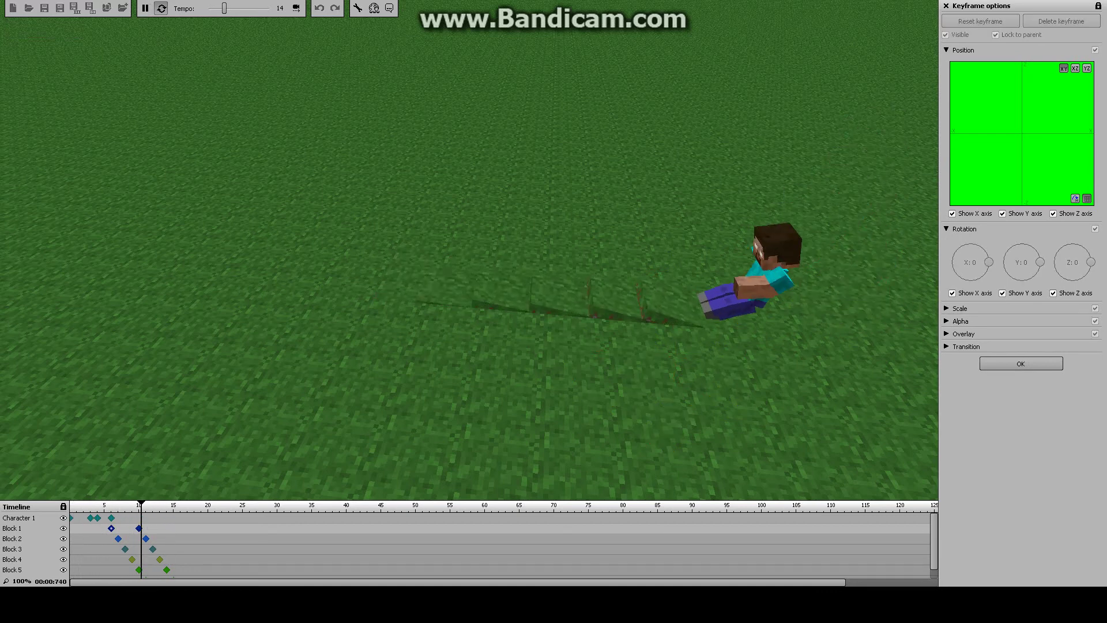
pyautogui.click(144, 8)
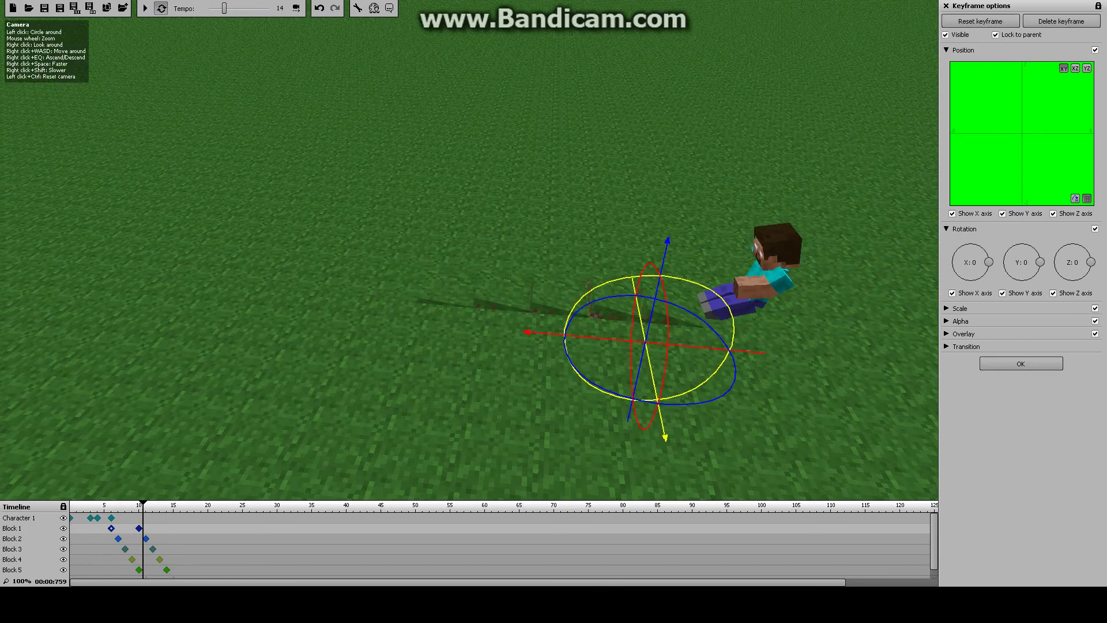
pyautogui.moveTo(469, 250); pyautogui.dragTo(474, 206)
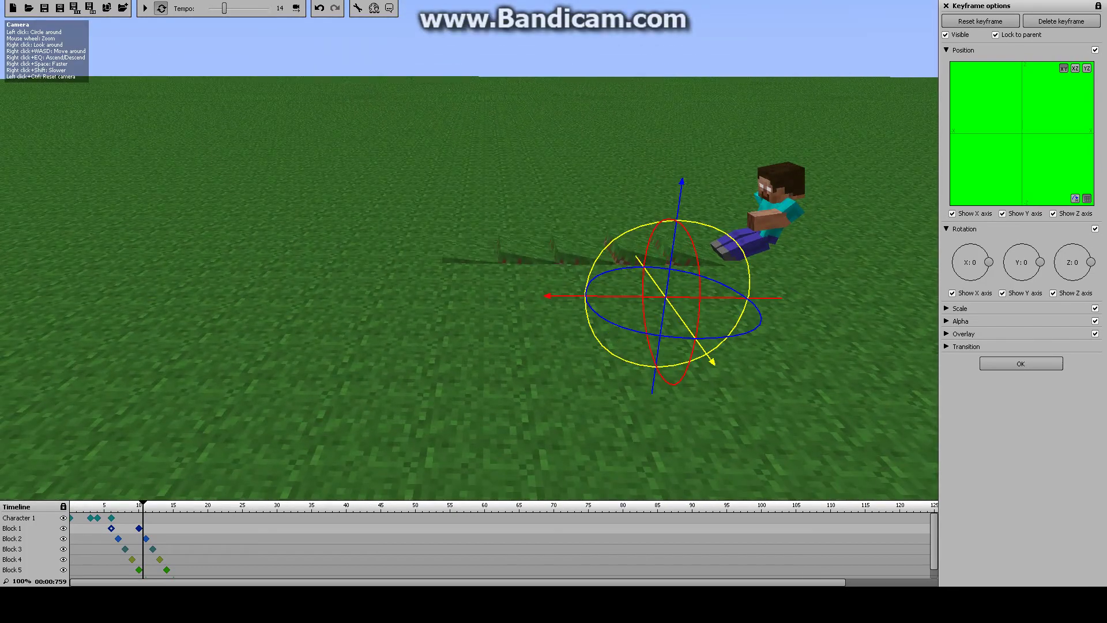